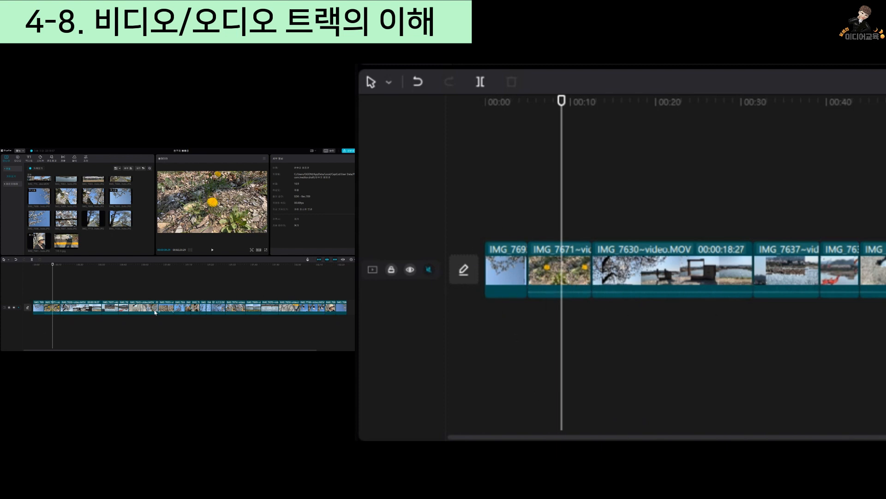
# Place the close-up cherry blossom photo from the media library on a new video track above the main track, starting at 00:00
pyautogui.click(498, 106)
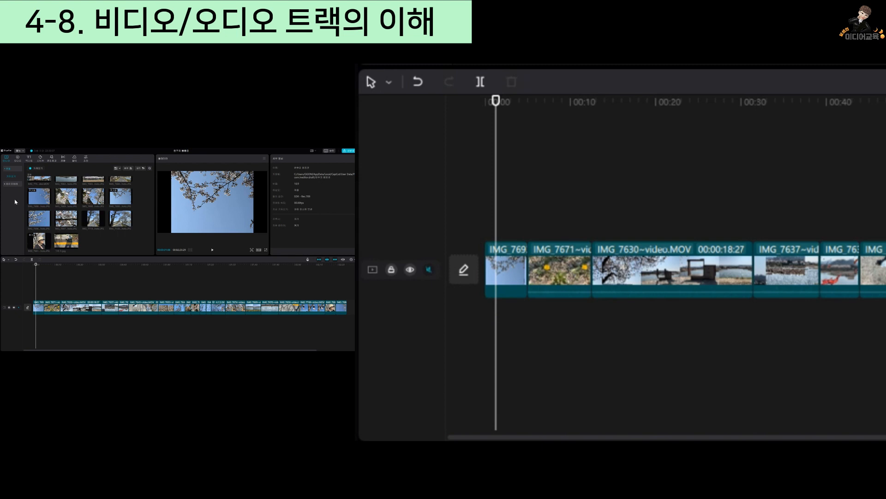
pyautogui.click(38, 221)
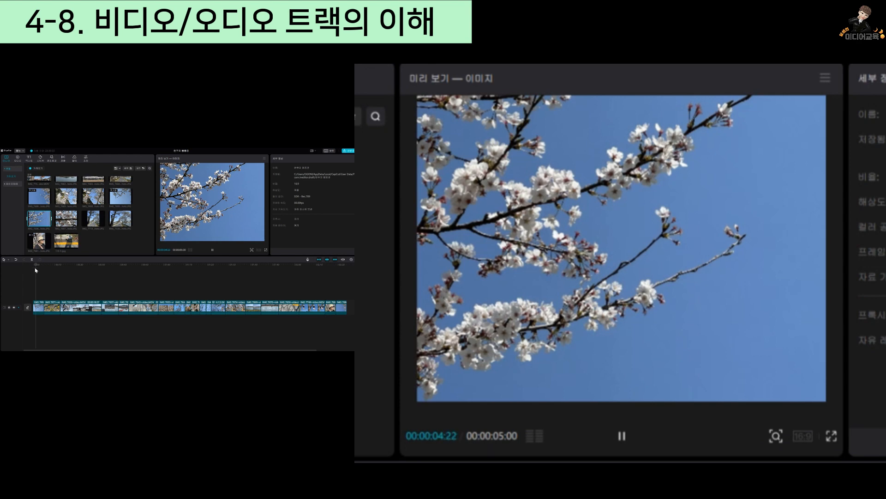
pyautogui.click(29, 267)
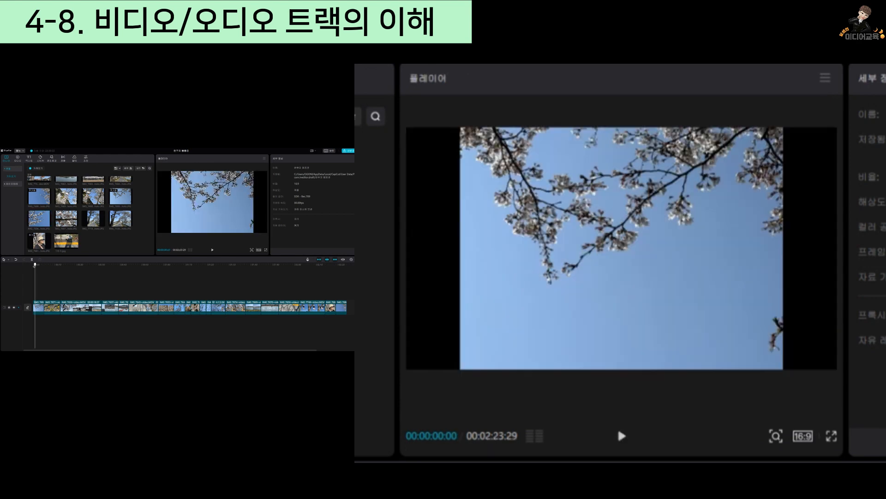
pyautogui.moveTo(30, 267)
pyautogui.mouseDown()
pyautogui.moveTo(47, 271)
pyautogui.moveTo(29, 274)
pyautogui.mouseUp()
pyautogui.click(44, 226)
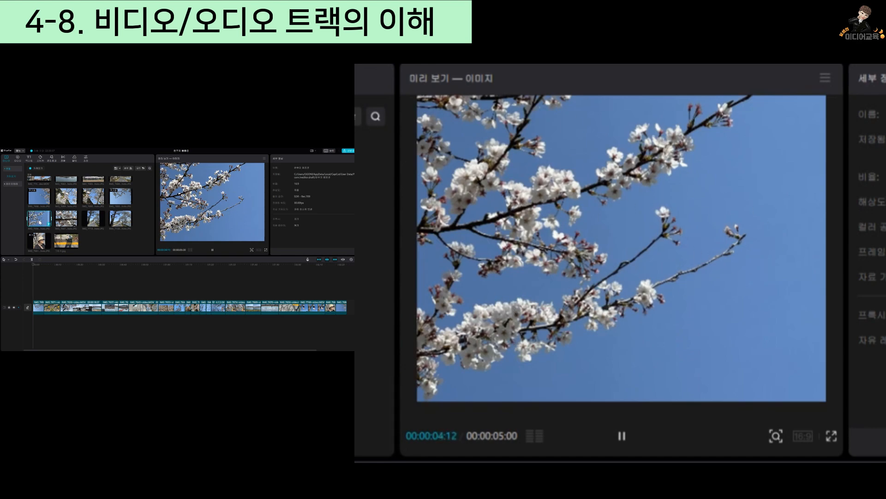
pyautogui.click(39, 240)
pyautogui.moveTo(500, 122); pyautogui.dragTo(488, 317)
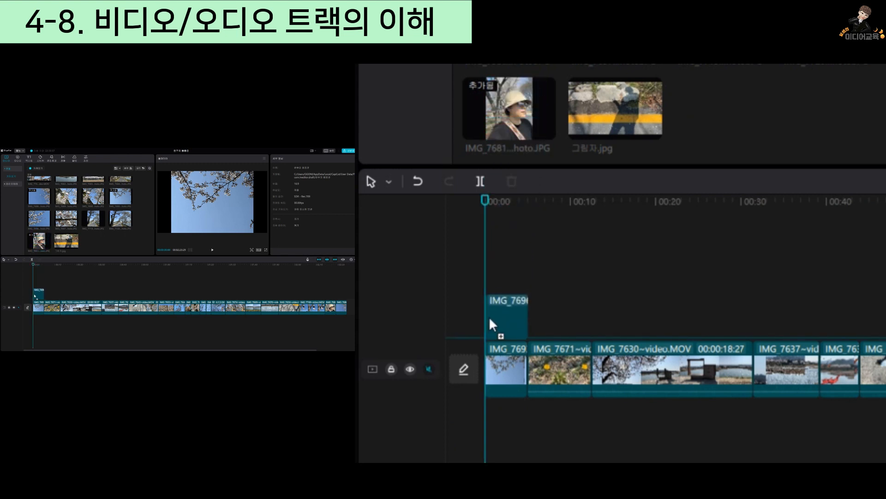
pyautogui.moveTo(489, 317); pyautogui.dragTo(489, 316)
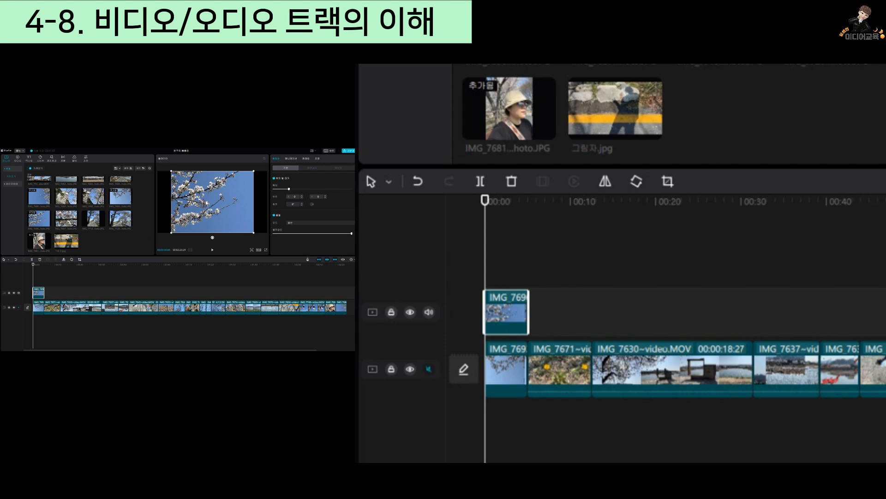
# Compare the two stacked photos at about 00:00:01 by hiding and showing the upper video track, undoing the accidental shift of the lower photo
pyautogui.click(499, 201)
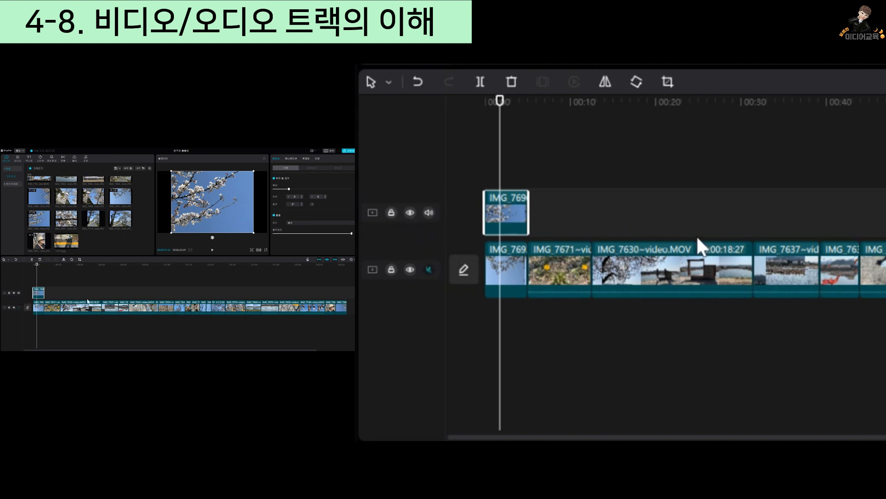
pyautogui.click(409, 212)
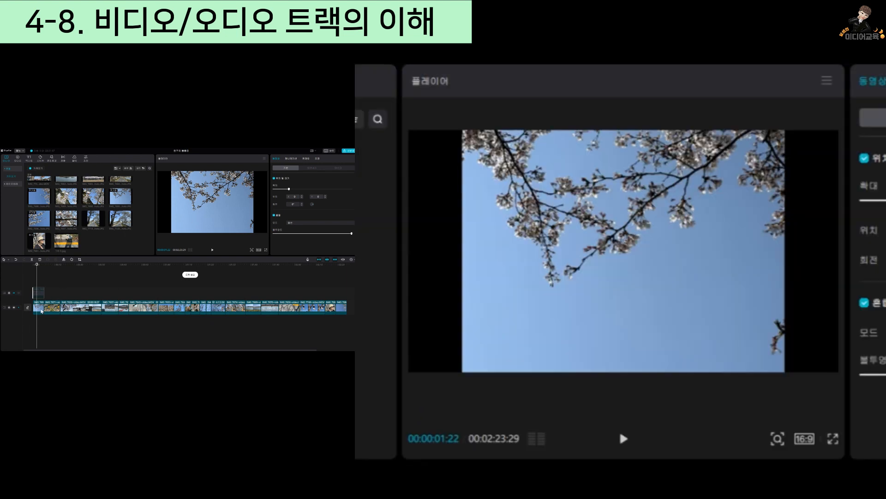
pyautogui.moveTo(509, 225); pyautogui.dragTo(515, 226)
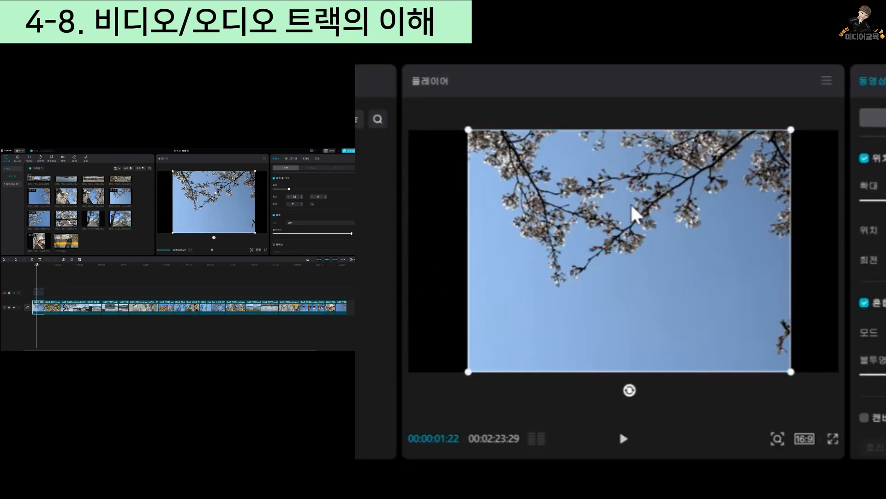
pyautogui.hotkey('ctrl', 'z')
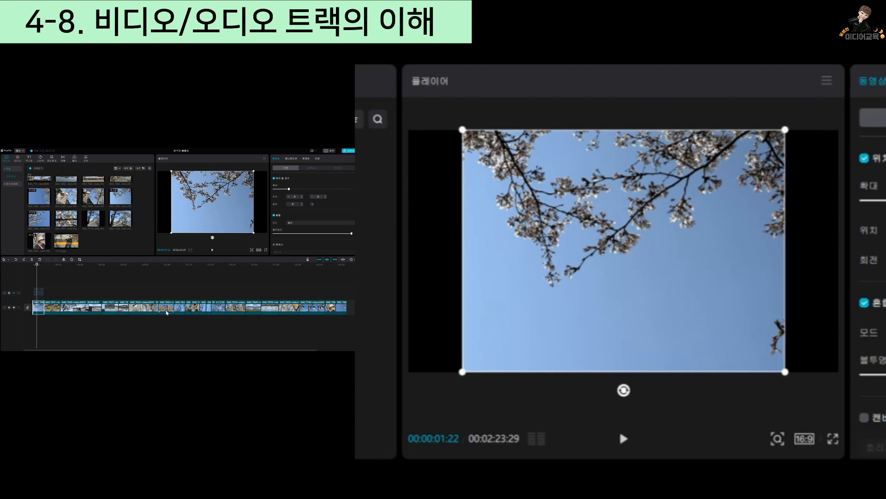
pyautogui.click(14, 293)
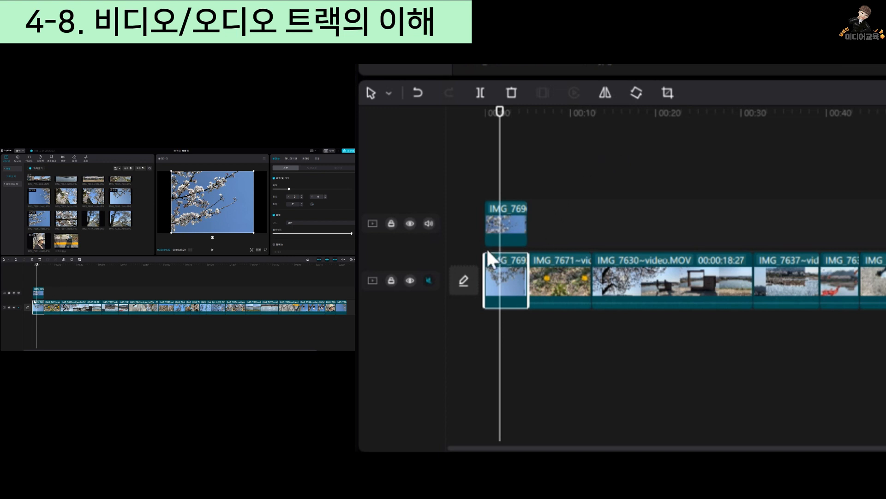
pyautogui.click(410, 223)
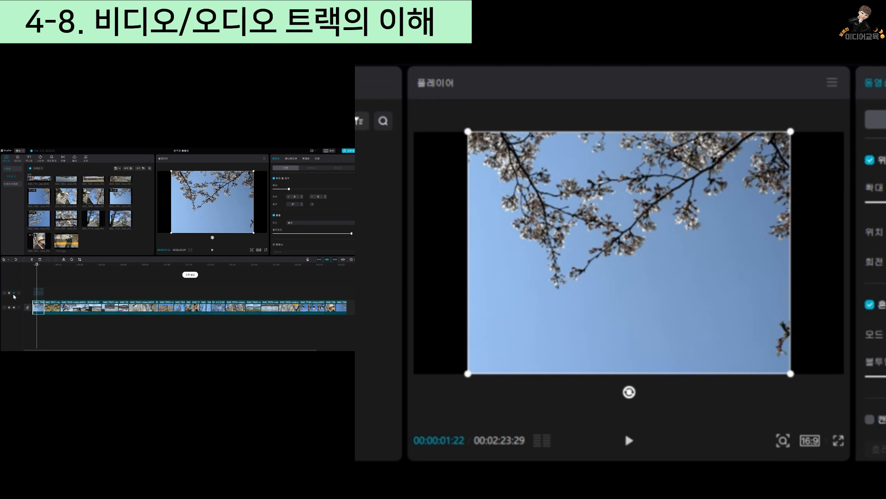
pyautogui.click(14, 293)
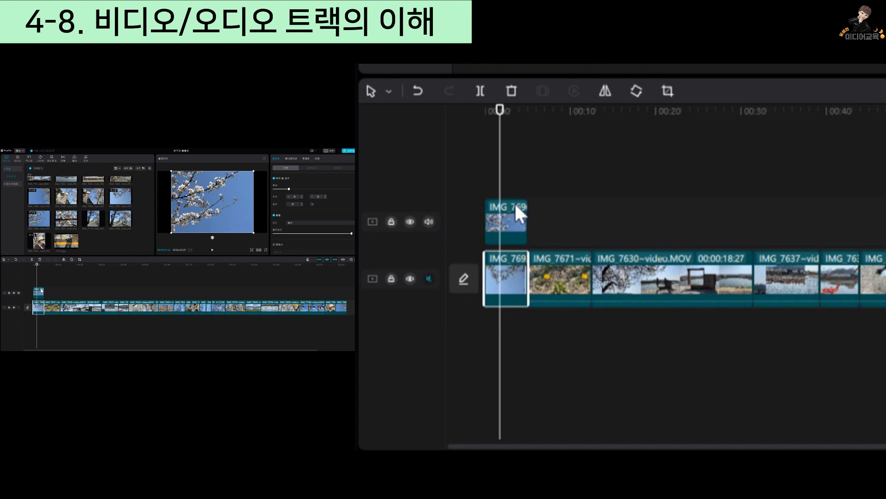
# Toggle the upper video track's sound and visibility off and back on, leaving it visible and unmuted
pyautogui.click(430, 222)
pyautogui.click(430, 222)
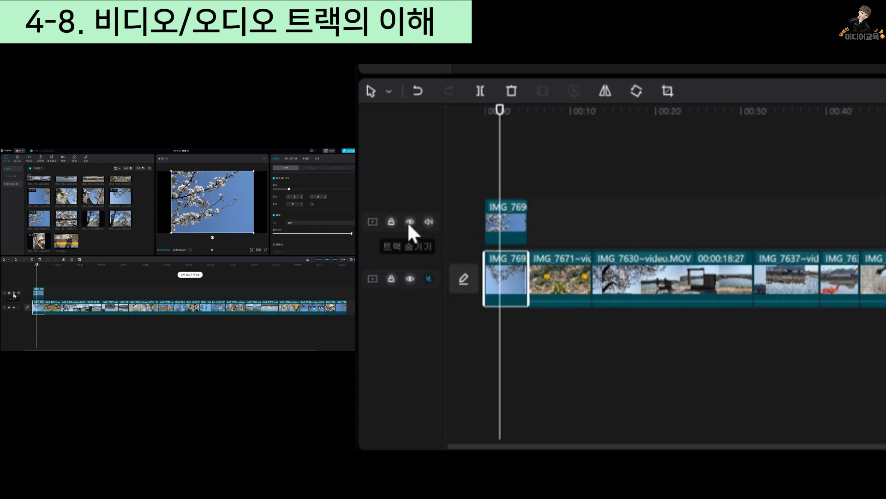
pyautogui.click(409, 221)
pyautogui.click(409, 221)
pyautogui.click(410, 222)
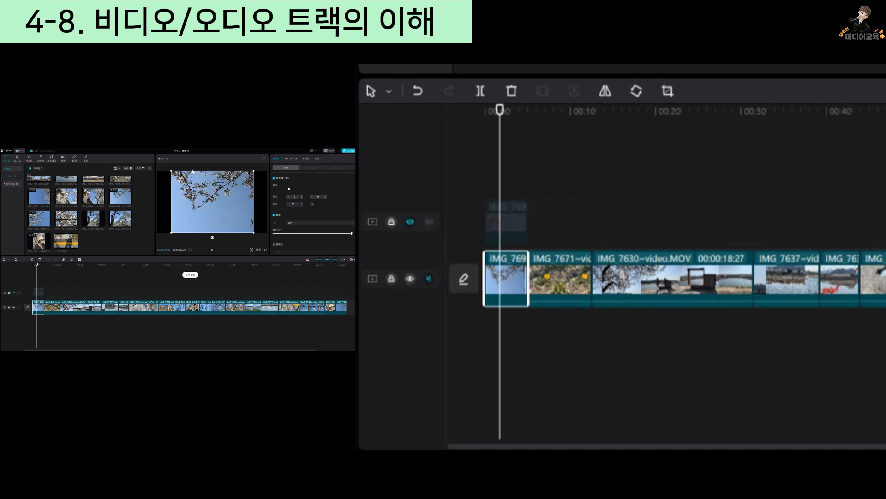
pyautogui.click(409, 221)
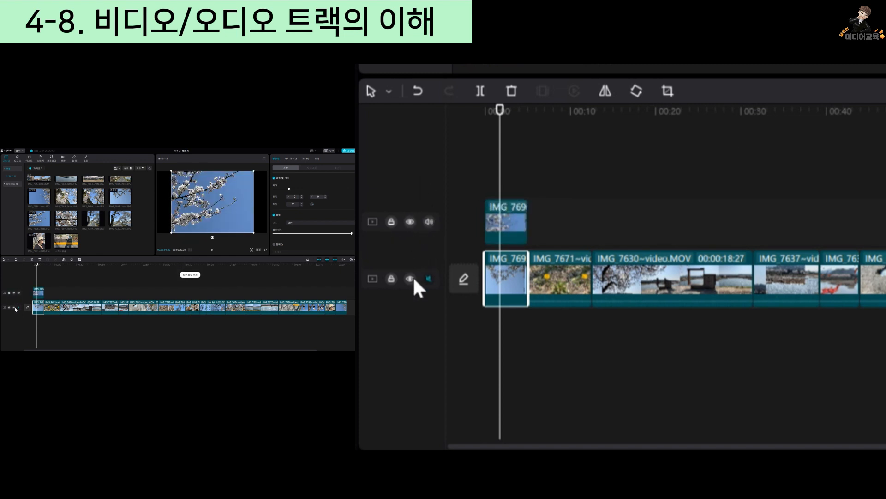
pyautogui.click(430, 222)
pyautogui.click(428, 221)
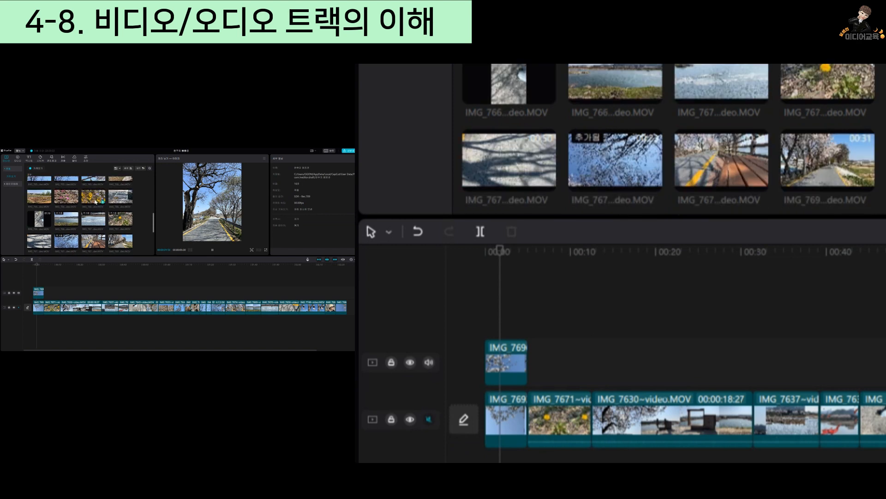
# Place the yellow and purple pansy video clip on the upper video track, aligned with the start of the IMG_7630 clip below
pyautogui.click(83, 196)
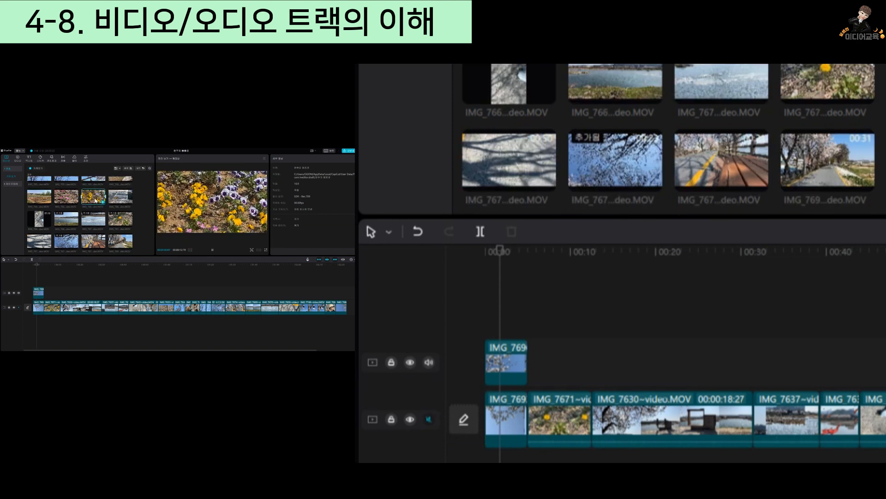
pyautogui.moveTo(82, 196); pyautogui.dragTo(61, 294)
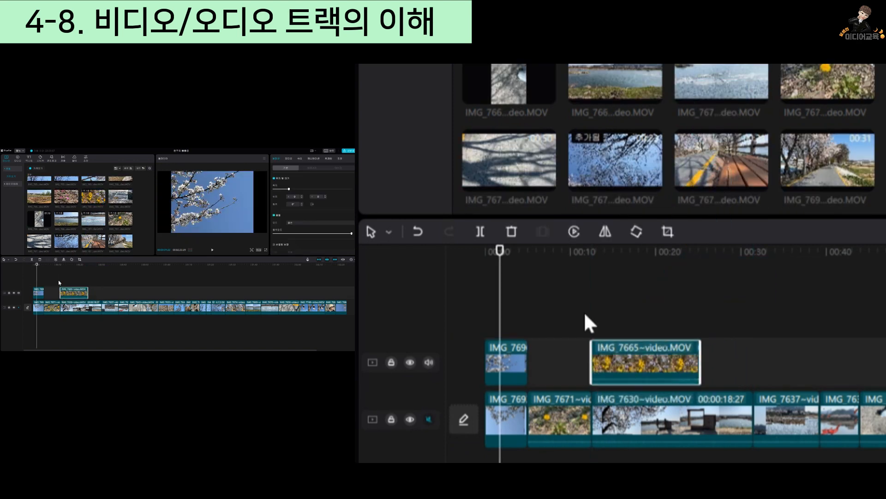
# Play the overlapping pansy and IMG_7630 clips from about 00:00:15 to check the picture and sound with the main track muted
pyautogui.click(91, 265)
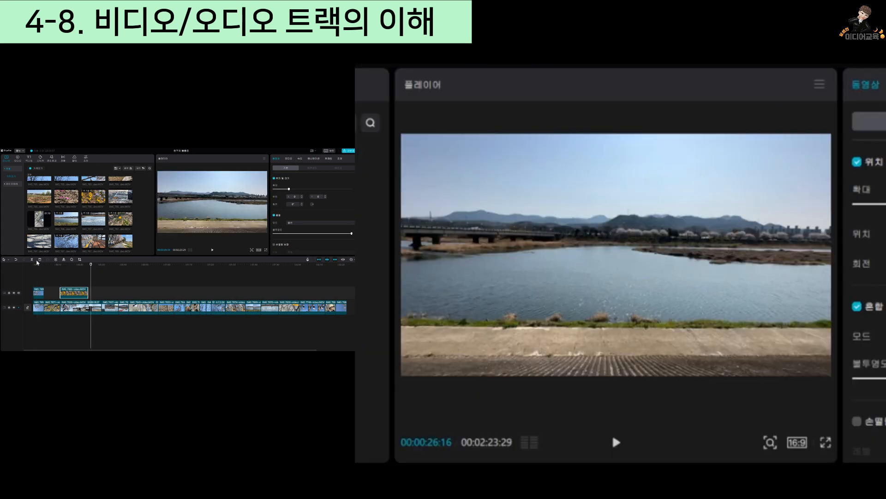
pyautogui.click(98, 265)
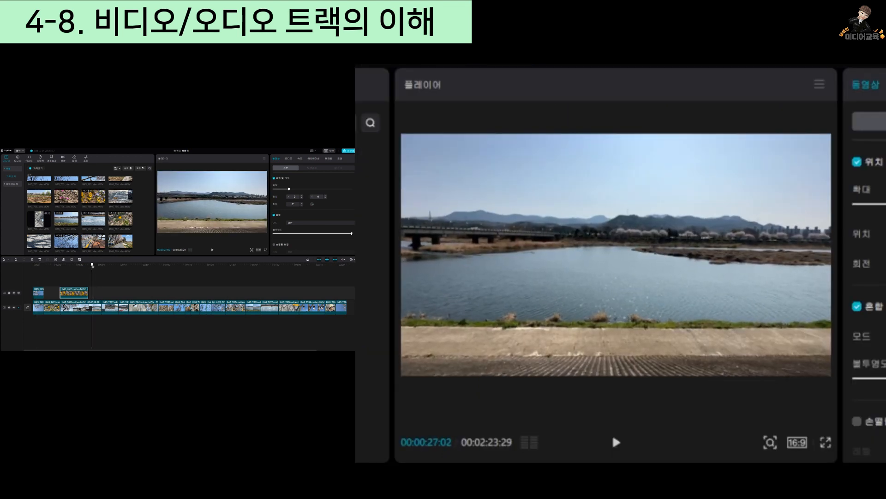
pyautogui.click(90, 266)
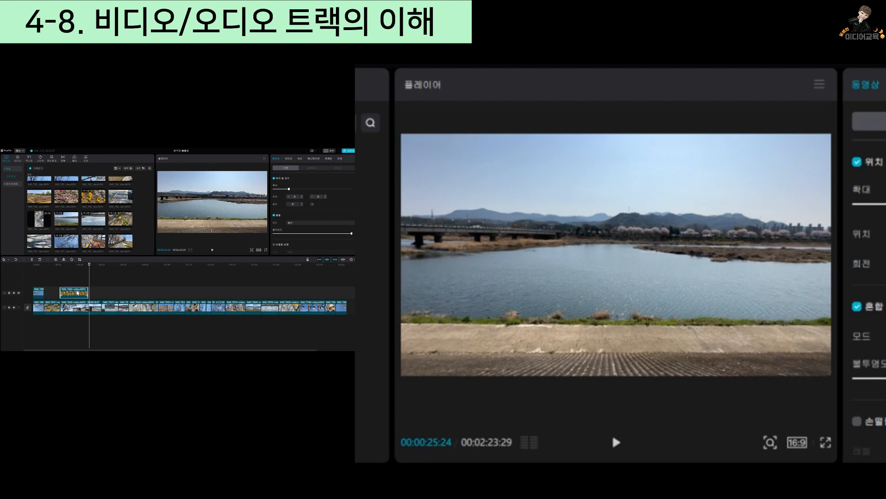
pyautogui.moveTo(86, 263); pyautogui.dragTo(66, 264)
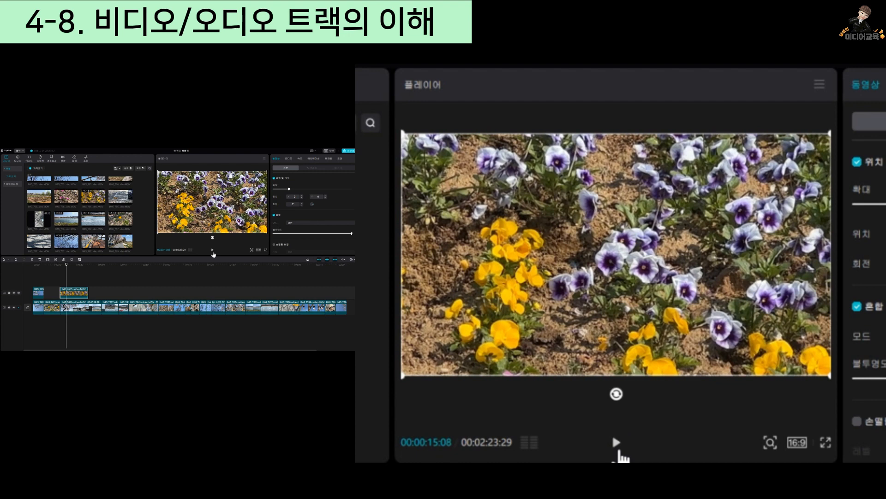
pyautogui.click(213, 251)
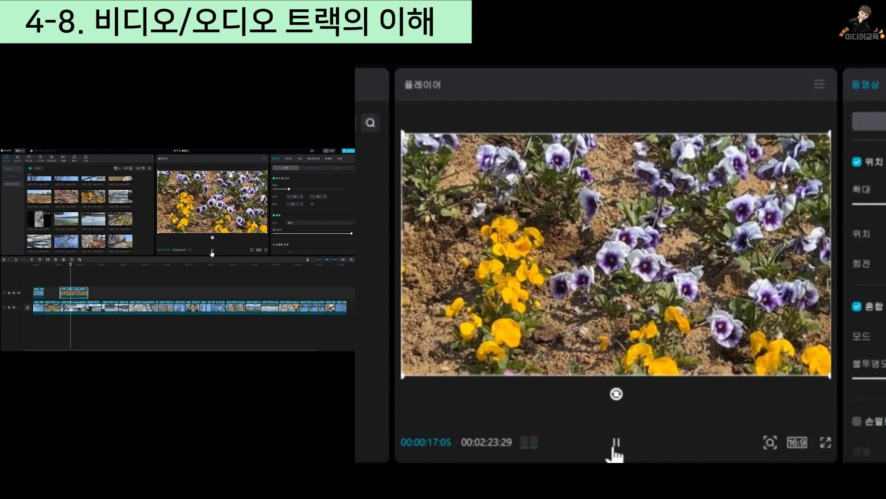
pyautogui.click(212, 251)
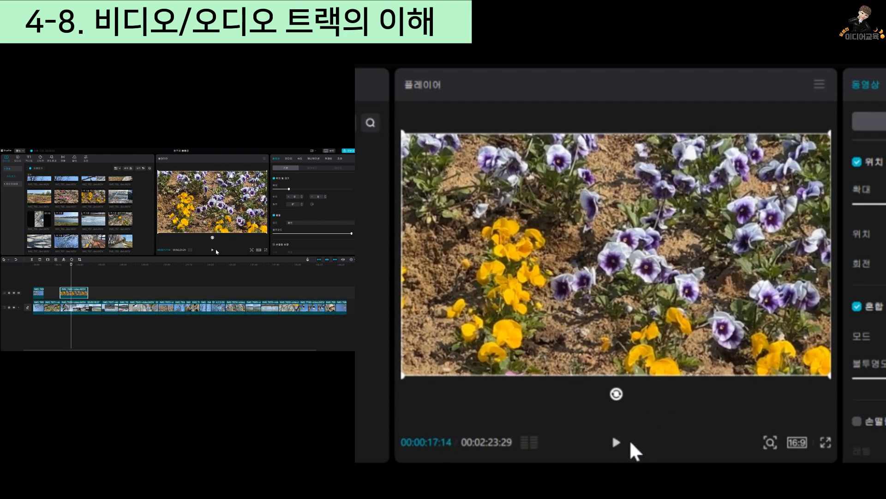
pyautogui.click(213, 251)
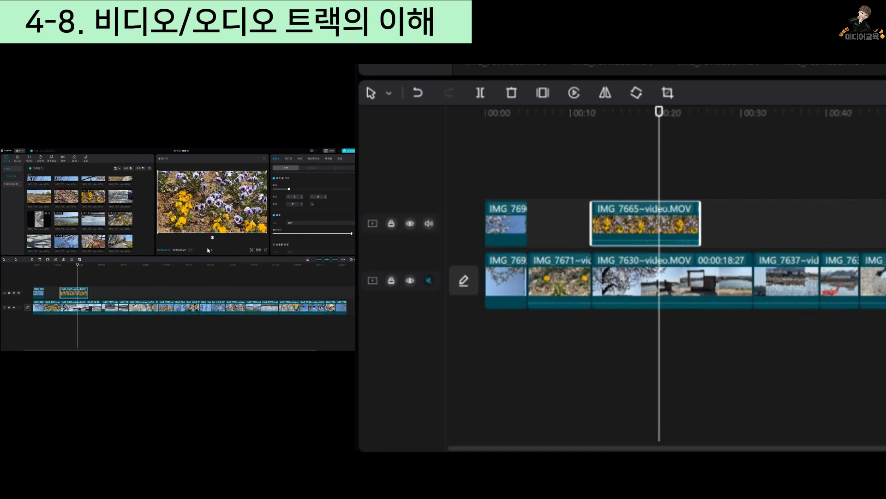
pyautogui.click(213, 251)
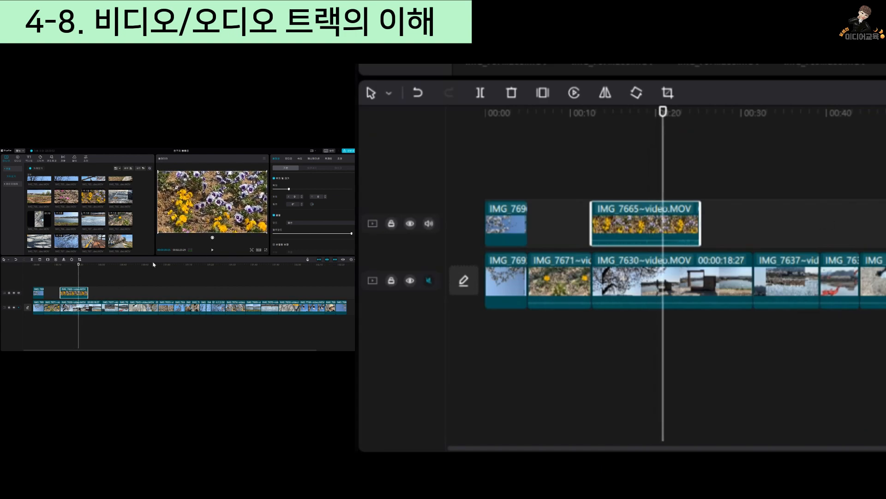
# Unmute the main video track and play the overlapping clips again to hear both tracks' sound
pyautogui.click(18, 307)
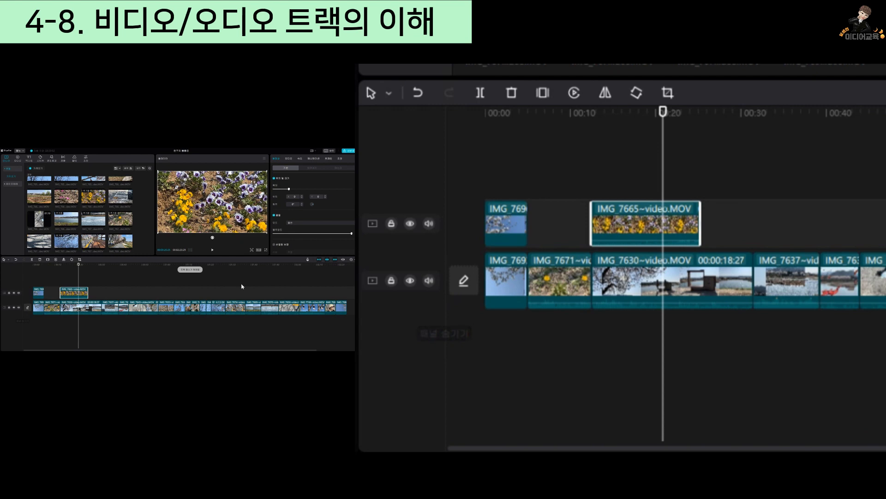
pyautogui.click(65, 264)
pyautogui.click(213, 250)
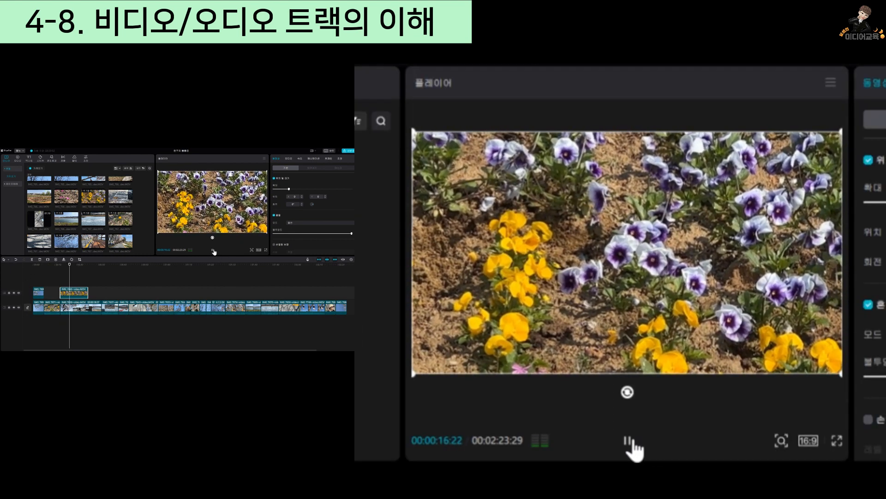
pyautogui.click(212, 250)
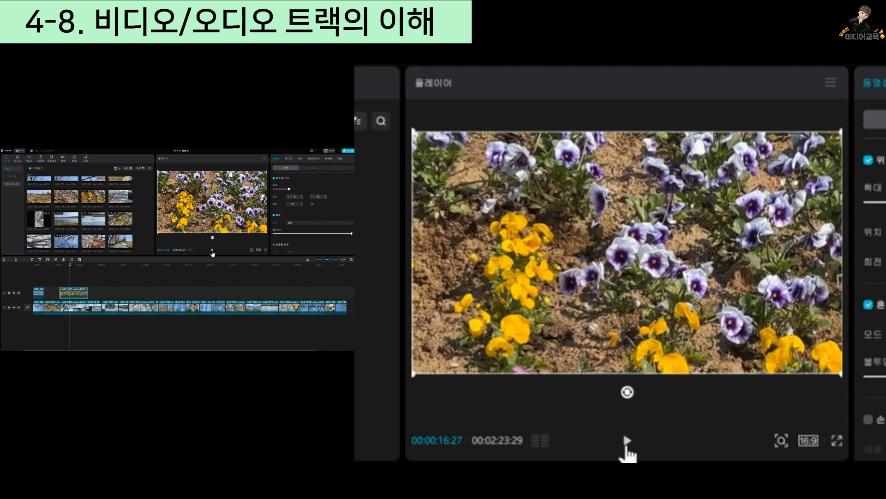
pyautogui.click(213, 250)
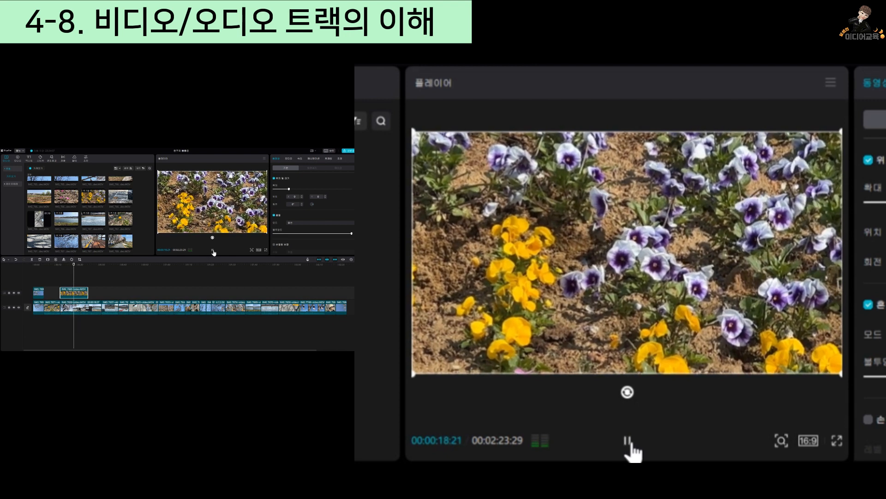
pyautogui.click(213, 251)
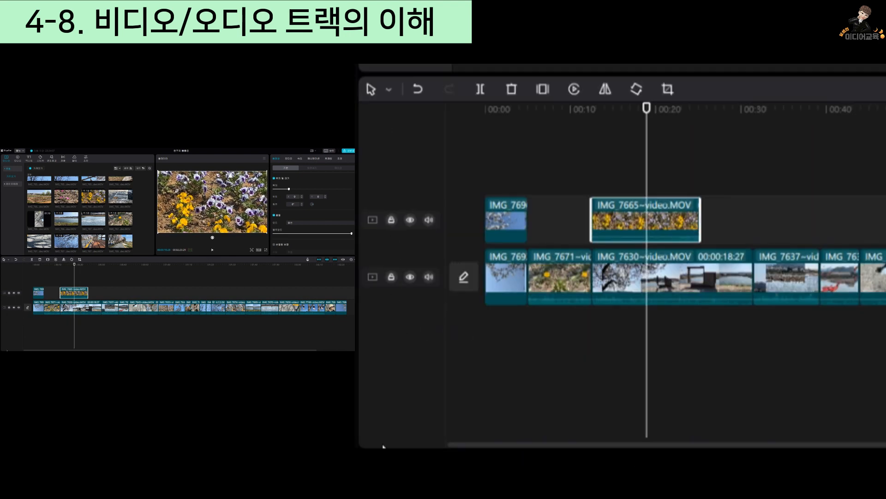
# Separate the audio of the IMG_7630 clip on the main track into its own audio track
pyautogui.click(91, 307)
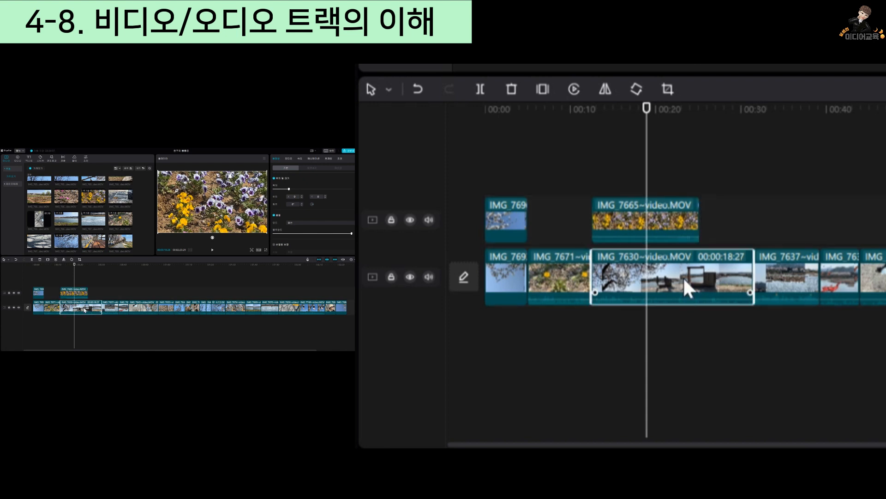
pyautogui.rightClick(84, 308)
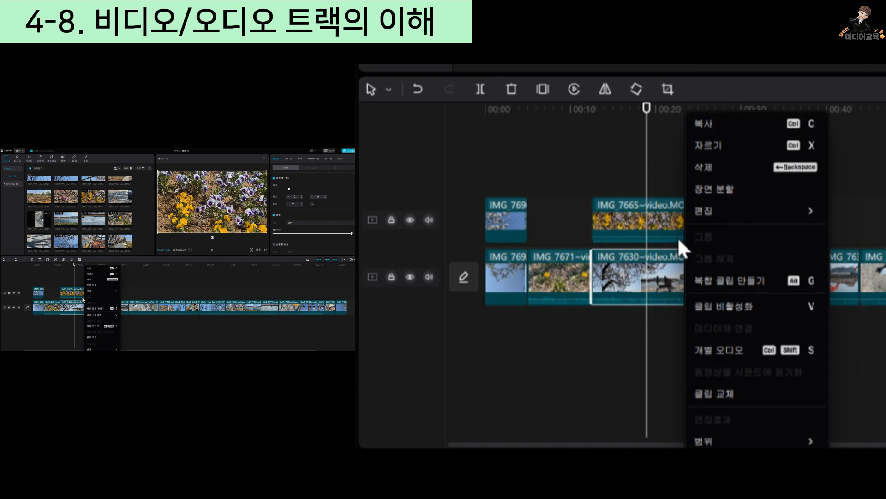
pyautogui.click(90, 326)
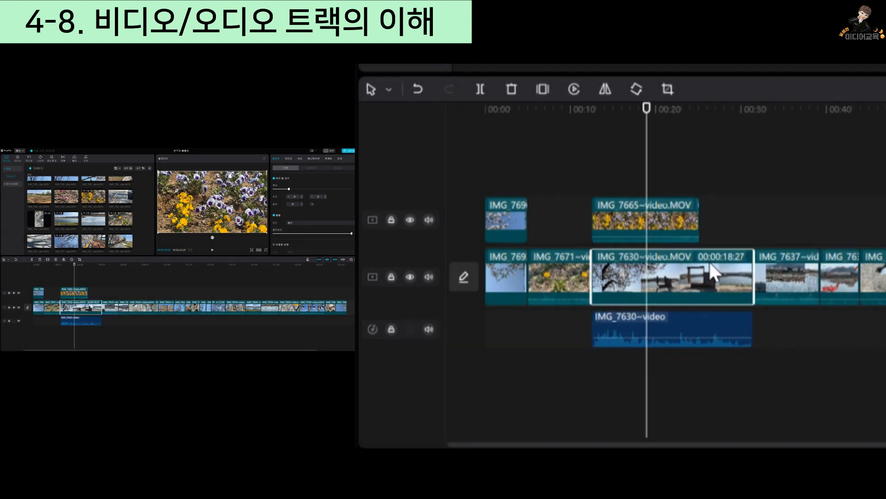
pyautogui.click(715, 335)
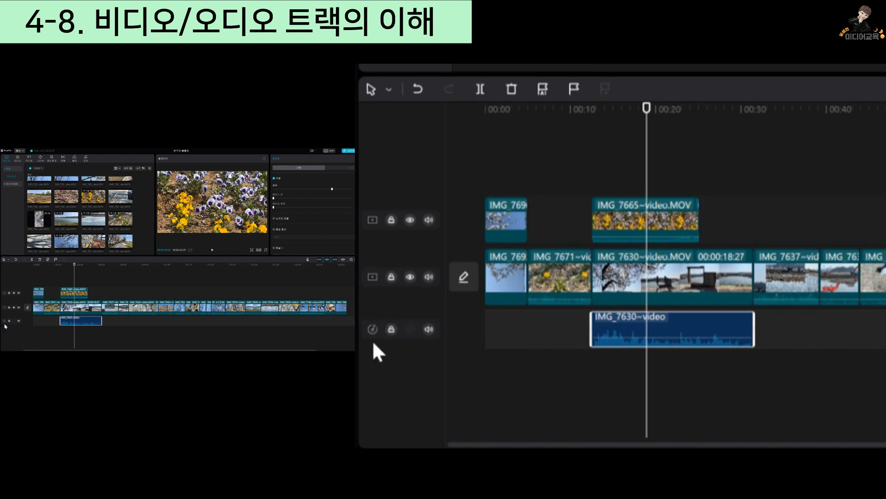
pyautogui.click(674, 267)
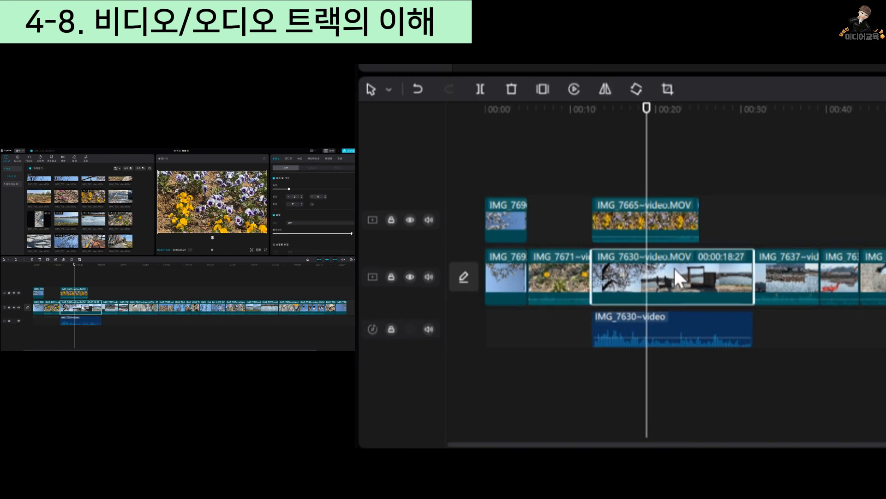
pyautogui.click(684, 344)
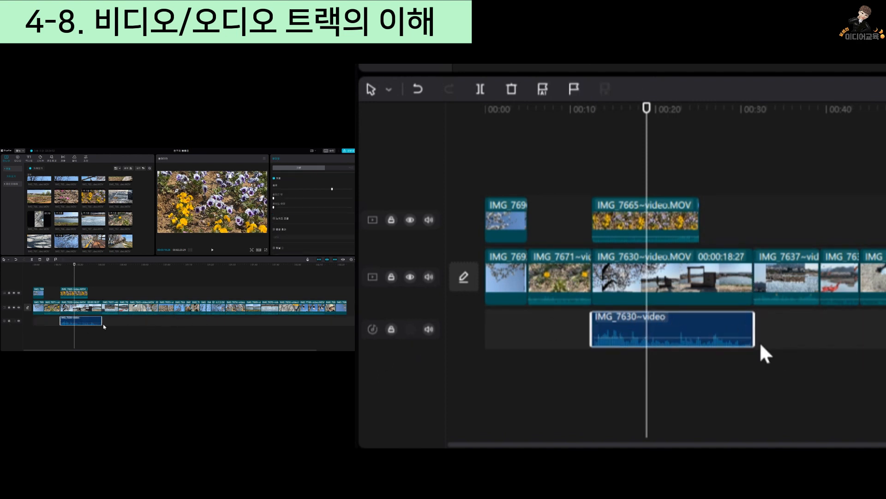
pyautogui.moveTo(647, 111); pyautogui.dragTo(649, 152)
pyautogui.click(690, 222)
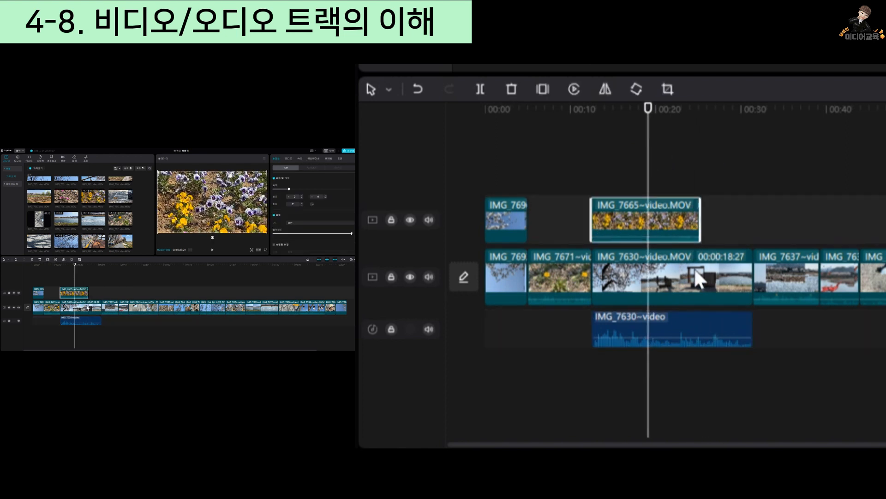
pyautogui.click(694, 269)
pyautogui.click(676, 230)
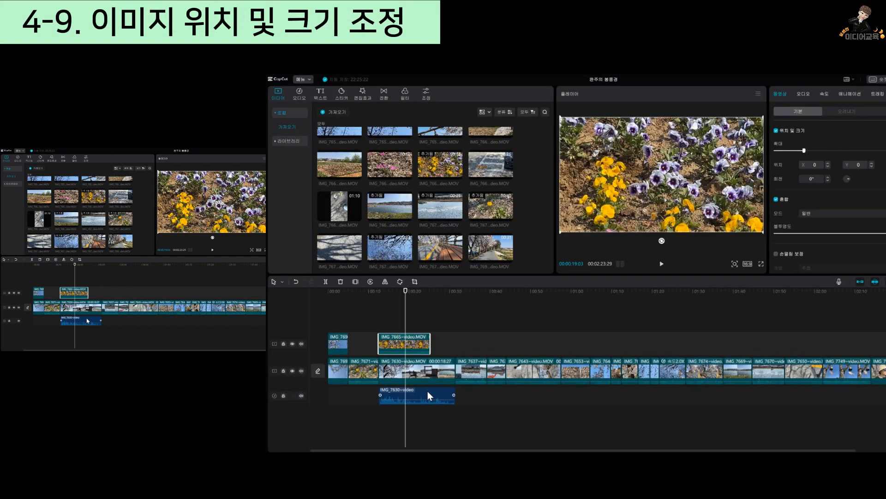
# Undo the IMG_7630 audio separation and delete both clips on the upper video track
pyautogui.hotkey('ctrl', 'z')
pyautogui.moveTo(457, 344); pyautogui.dragTo(323, 350)
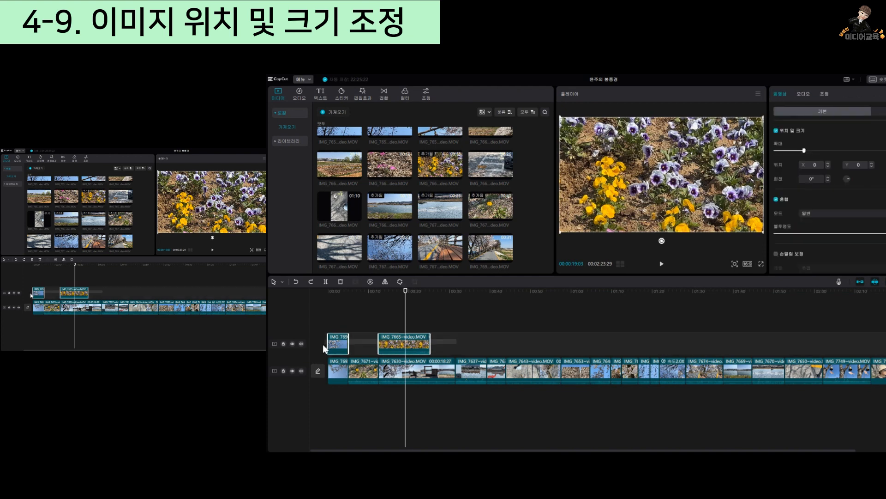
pyautogui.press('Delete')
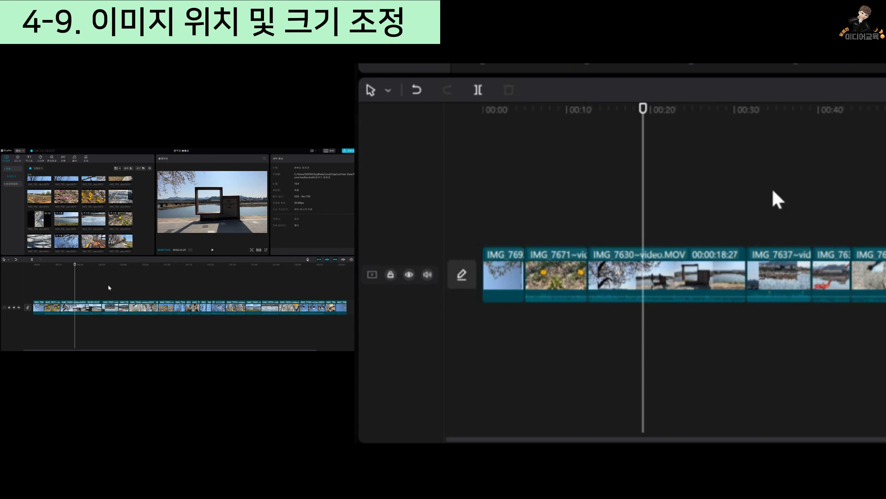
# Scale the cherry blossom clip at the start of the timeline down to 71%
pyautogui.click(497, 108)
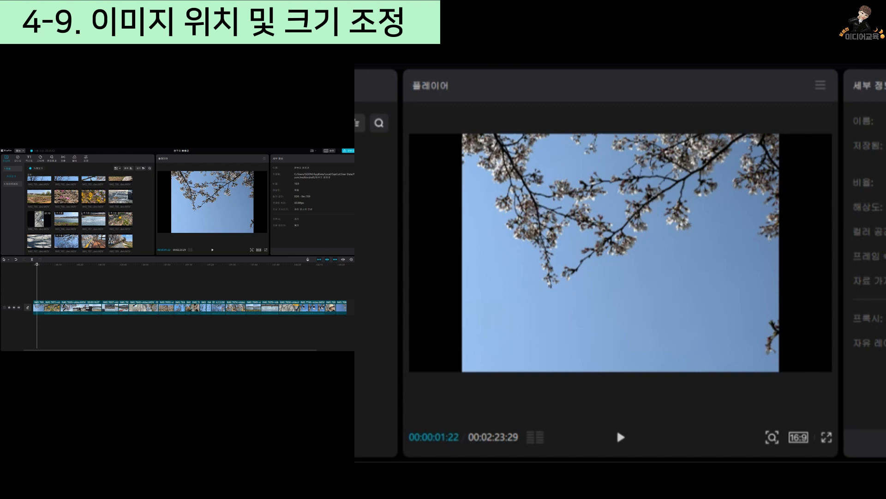
pyautogui.click(39, 309)
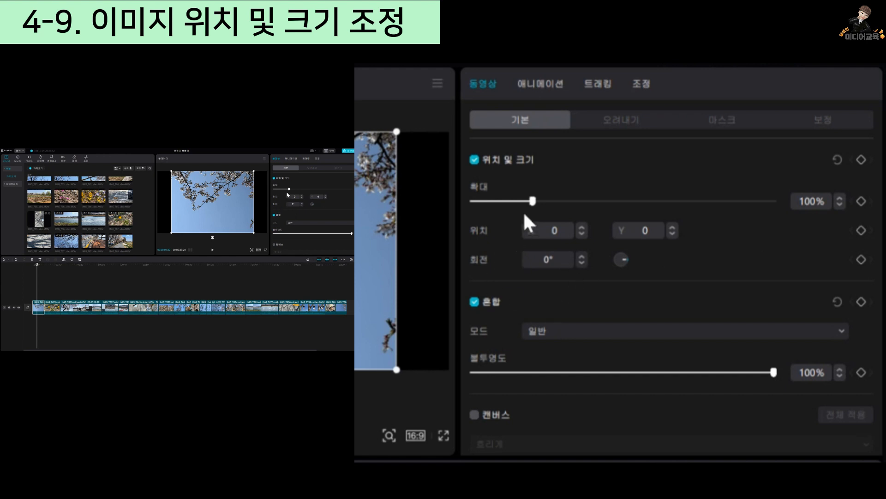
pyautogui.moveTo(532, 201); pyautogui.dragTo(516, 201)
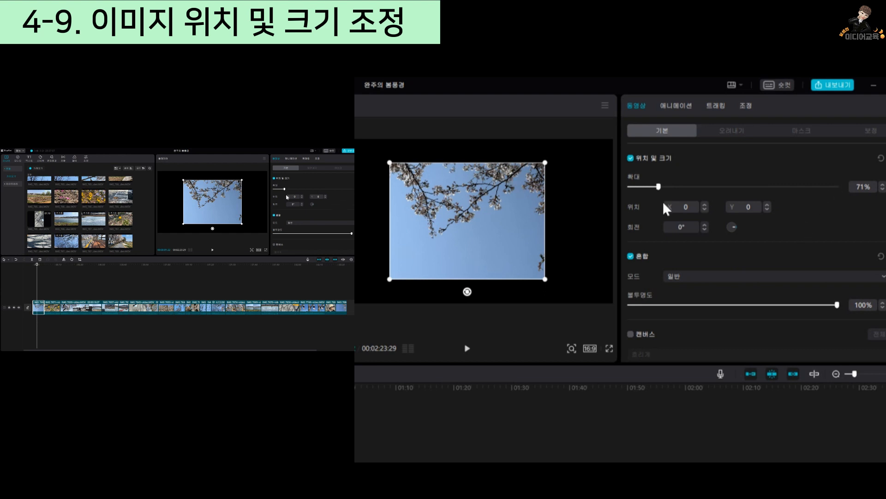
pyautogui.moveTo(659, 186)
pyautogui.mouseDown()
pyautogui.moveTo(669, 186)
pyautogui.moveTo(662, 188)
pyautogui.mouseUp()
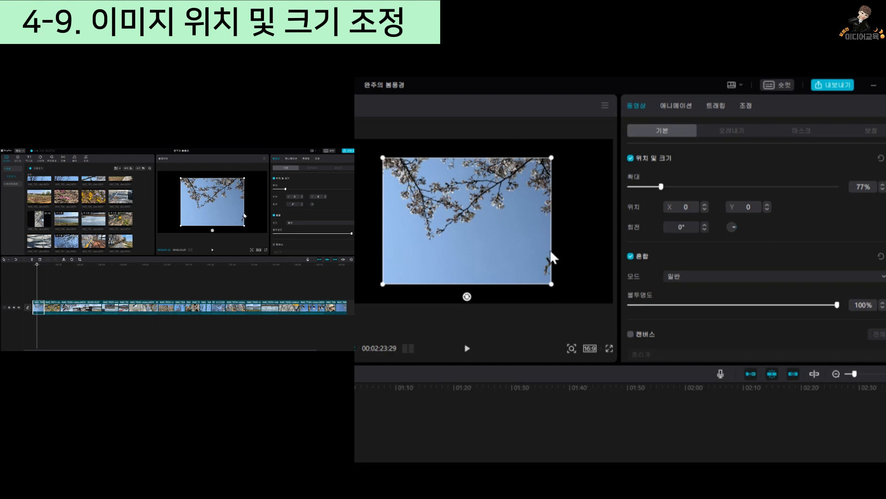
pyautogui.moveTo(553, 283); pyautogui.dragTo(522, 270)
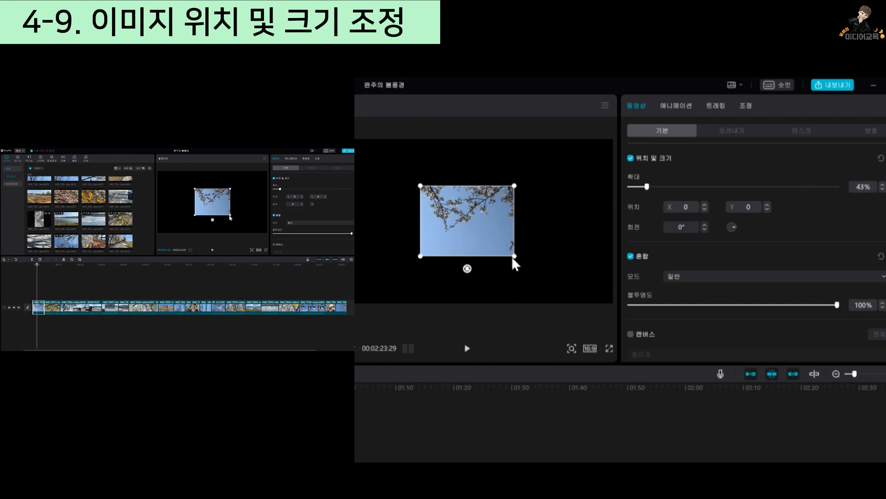
pyautogui.moveTo(514, 256); pyautogui.dragTo(544, 279)
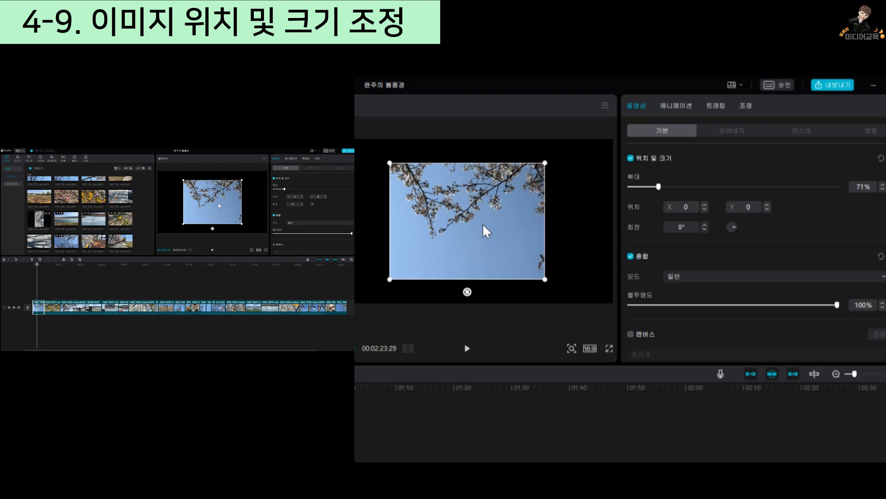
# Shift the blossom clip horizontally to X -899 in the frame and reset its X position to 0
pyautogui.moveTo(483, 224); pyautogui.dragTo(418, 222)
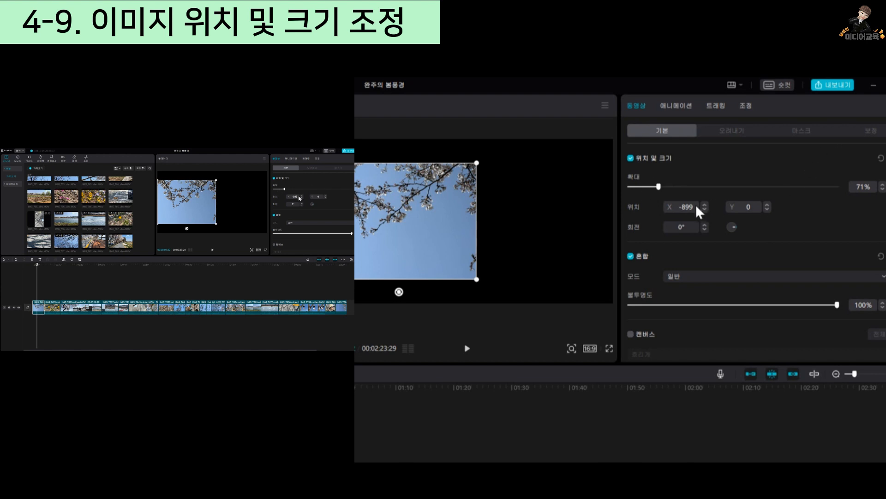
pyautogui.moveTo(697, 206); pyautogui.dragTo(134, 202)
pyautogui.press('Delete')
pyautogui.press('Delete')
pyautogui.press('Delete')
pyautogui.press('Delete')
pyautogui.write('0')
pyautogui.press('Return')
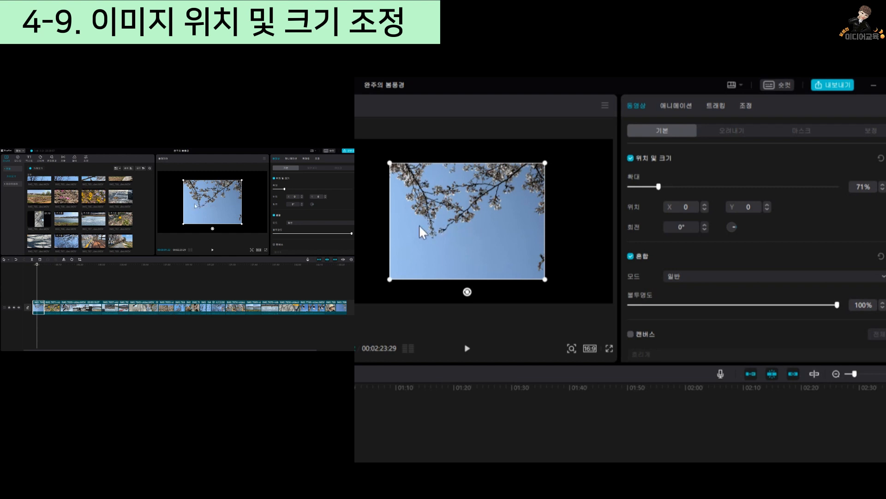
# Try moving the blossom clip to X -899, Y -314 and back near the frame's centre at X 60, Y 0
pyautogui.moveTo(465, 239); pyautogui.dragTo(379, 233)
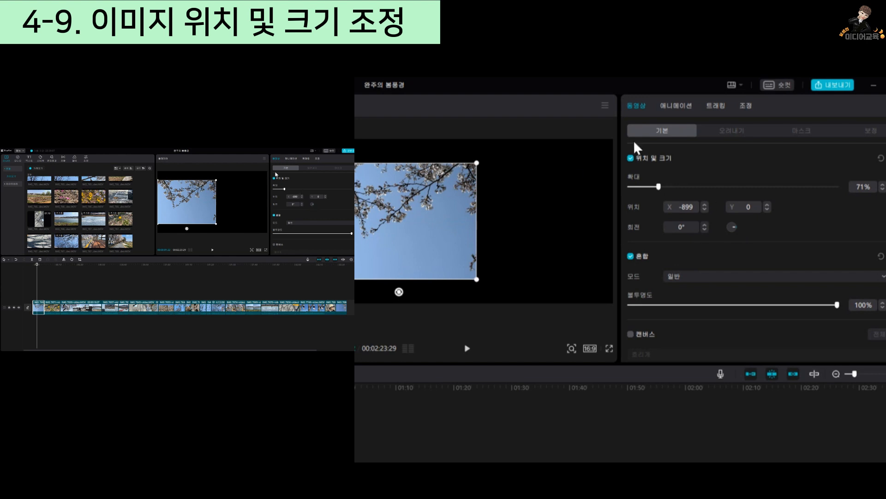
pyautogui.moveTo(426, 239); pyautogui.dragTo(429, 265)
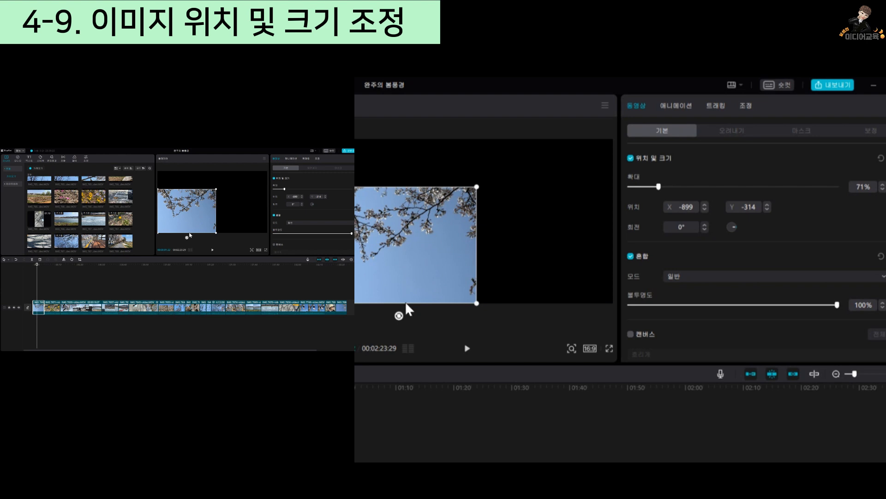
pyautogui.moveTo(406, 303); pyautogui.dragTo(471, 253)
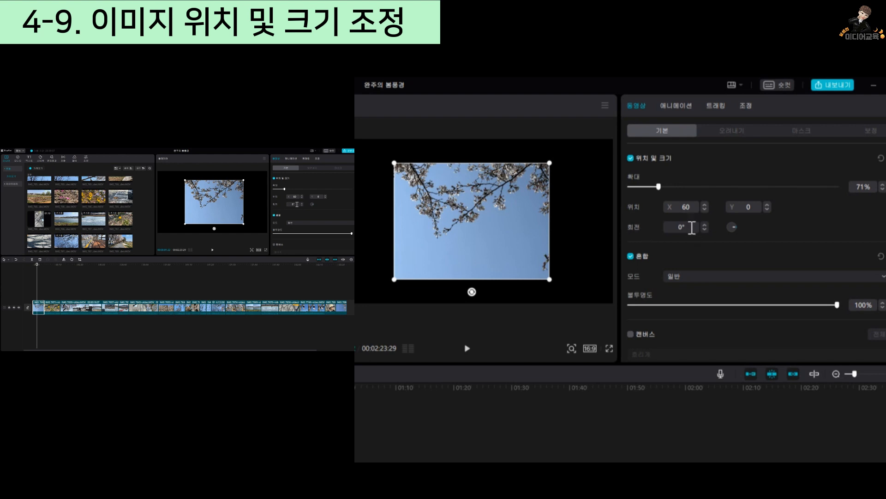
# Rotate the blossom clip to 20° and move it horizontally to X -697, keeping Y at 0
pyautogui.moveTo(471, 291); pyautogui.dragTo(447, 287)
pyautogui.moveTo(479, 214); pyautogui.dragTo(421, 214)
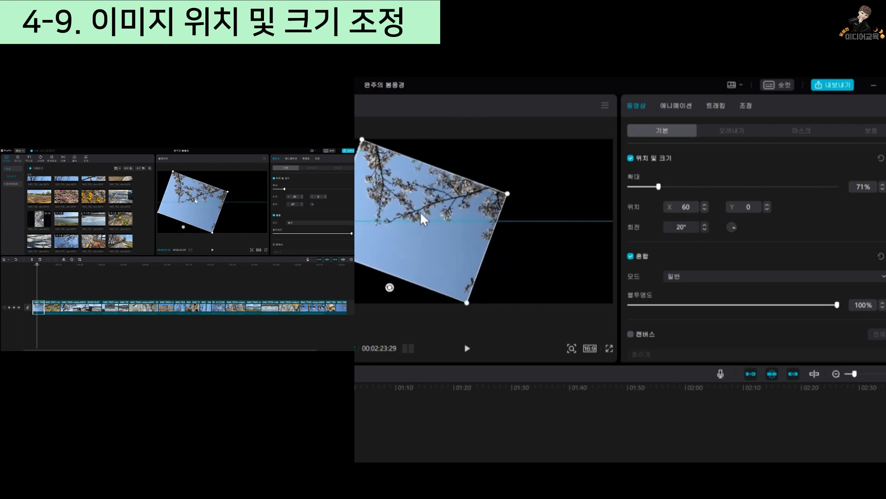
pyautogui.click(575, 235)
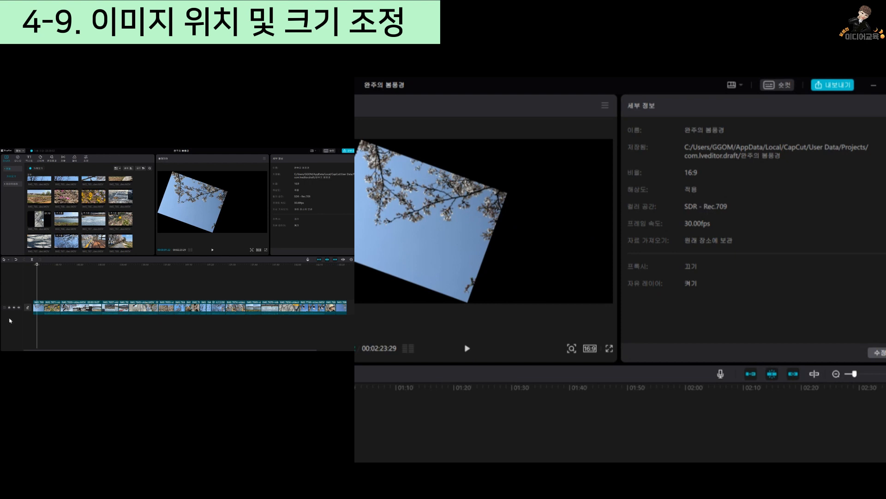
pyautogui.click(43, 312)
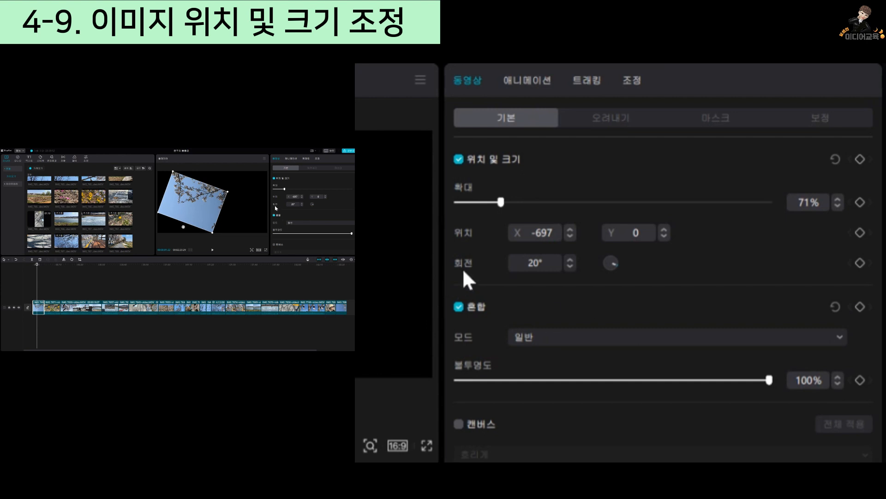
pyautogui.rightClick(41, 305)
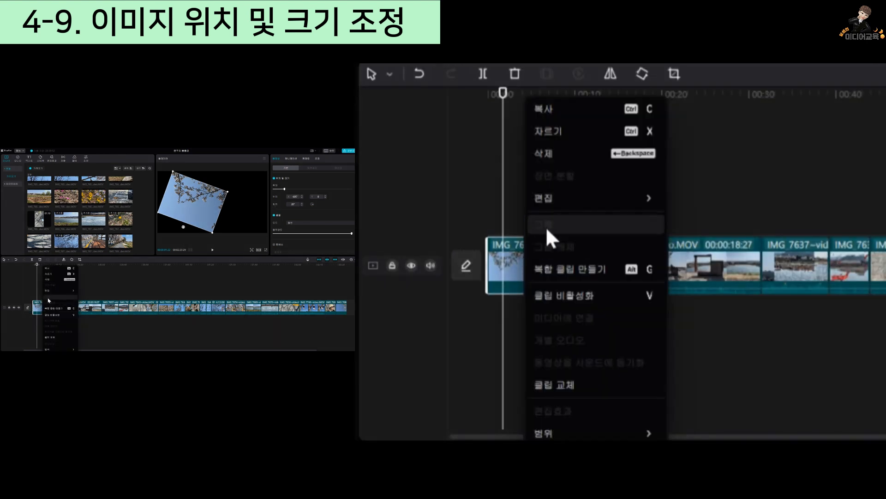
pyautogui.moveTo(562, 198)
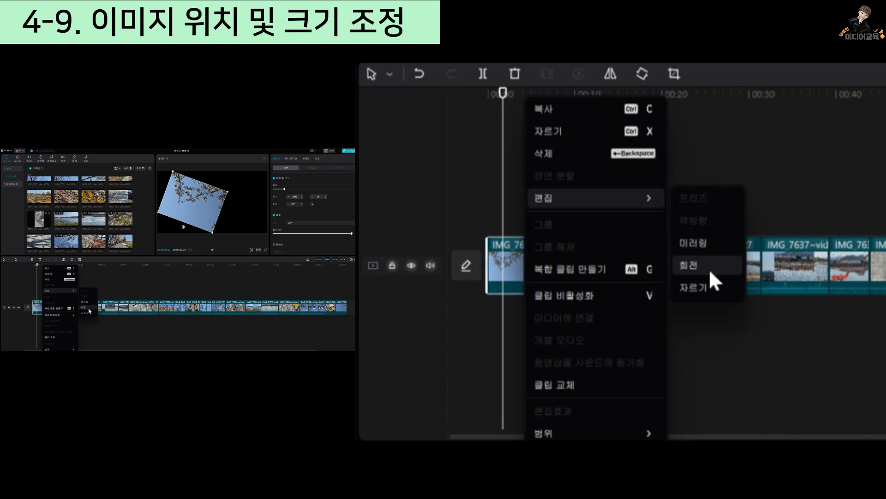
pyautogui.click(90, 310)
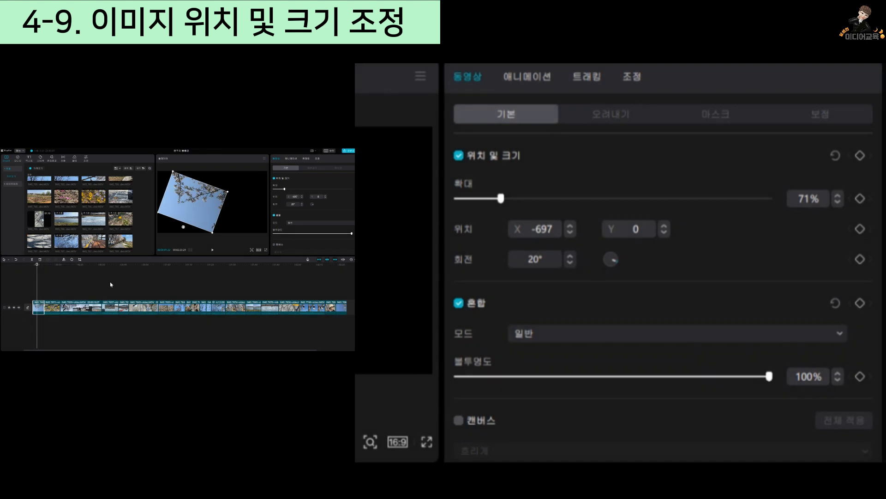
pyautogui.doubleClick(534, 259)
pyautogui.click(737, 286)
pyautogui.click(363, 305)
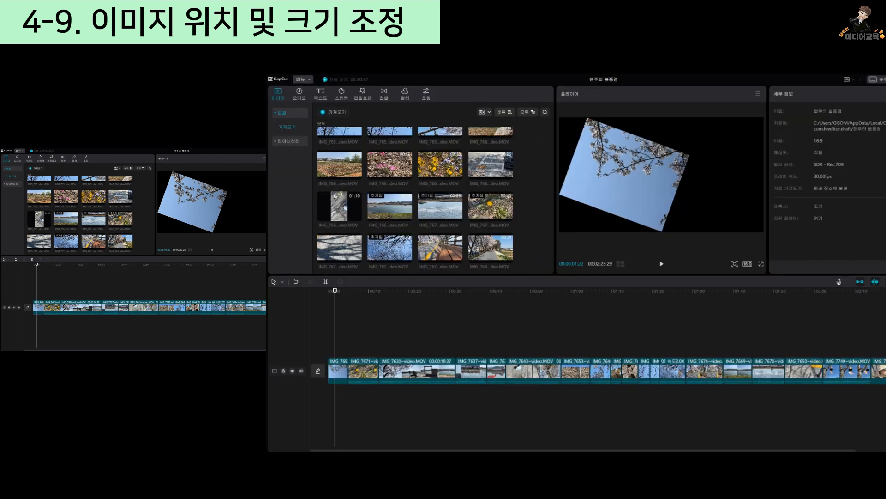
# Turn the sideways road video clip IMG_7643 near 00:00:50 upright by setting its rotation to 90°
pyautogui.moveTo(512, 290); pyautogui.dragTo(535, 321)
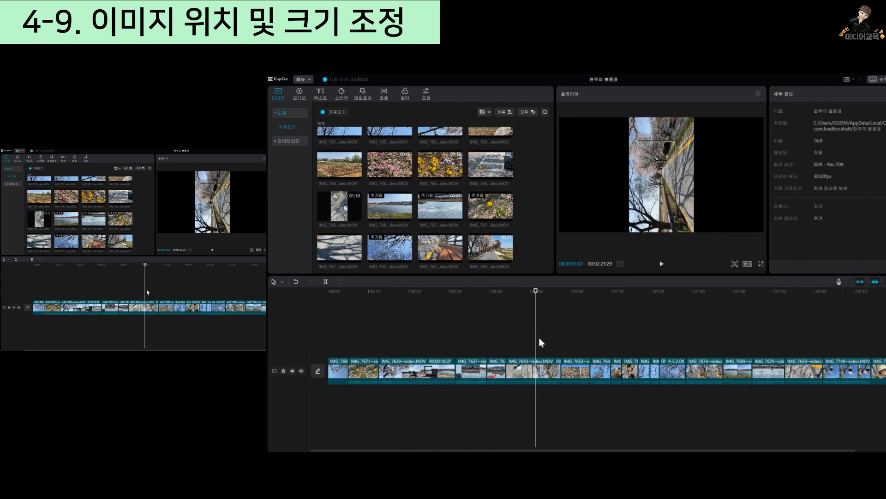
pyautogui.click(551, 377)
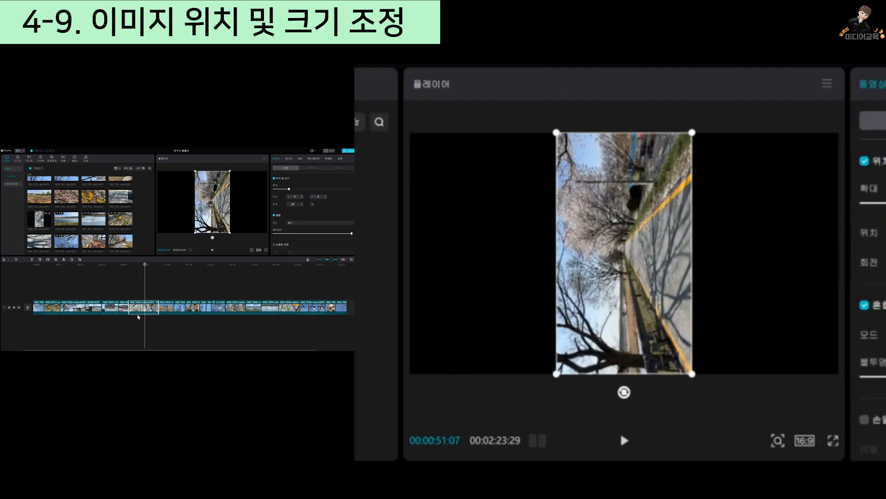
pyautogui.rightClick(148, 307)
pyautogui.moveTo(165, 294)
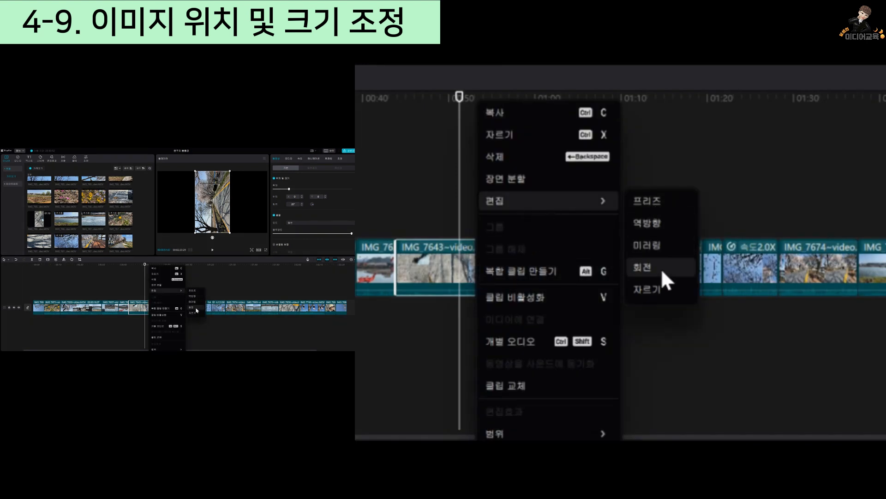
pyautogui.click(273, 281)
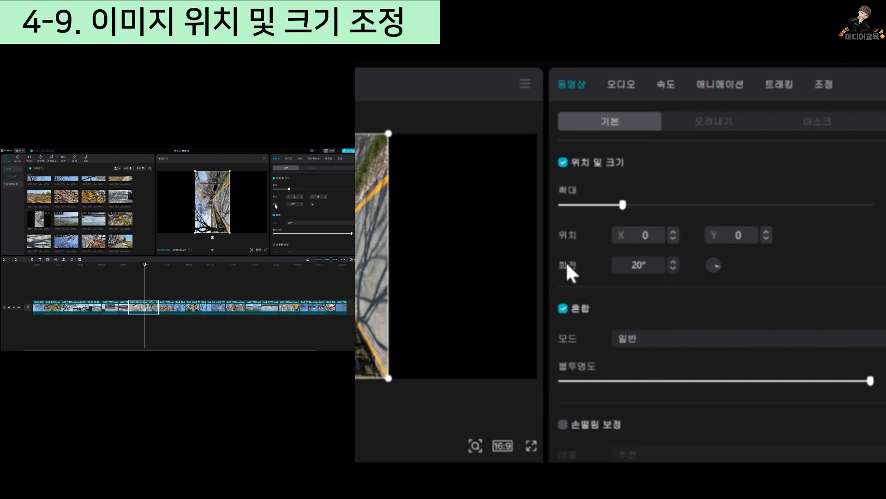
pyautogui.moveTo(143, 264); pyautogui.dragTo(142, 265)
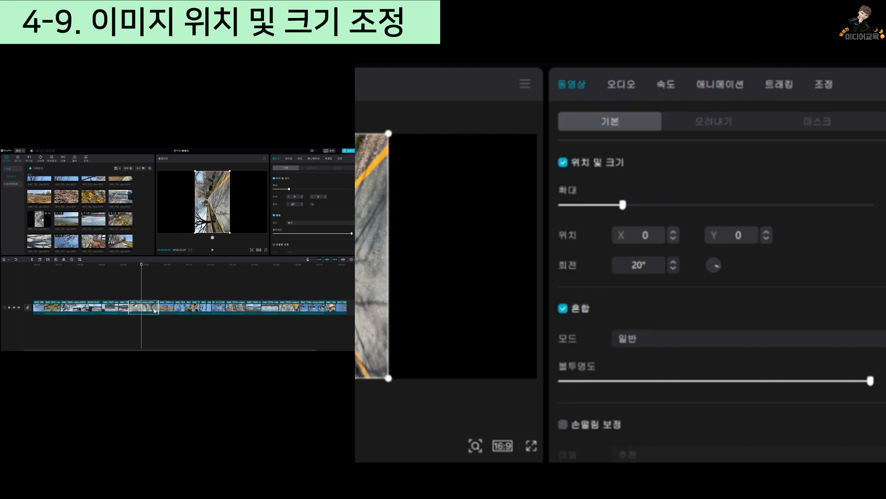
pyautogui.doubleClick(295, 204)
pyautogui.write('90')
pyautogui.press('Return')
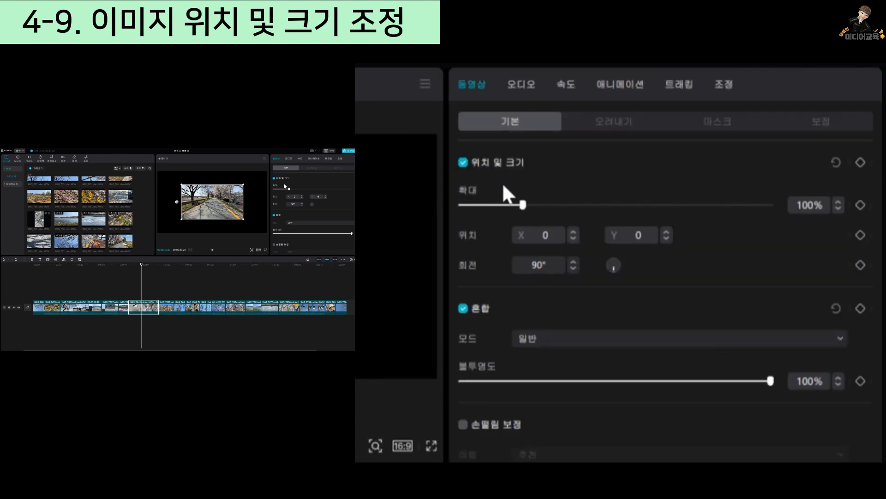
# Enlarge the rotated IMG_7643 clip until it fills the 16:9 frame and play it to check the result
pyautogui.moveTo(524, 209); pyautogui.dragTo(576, 210)
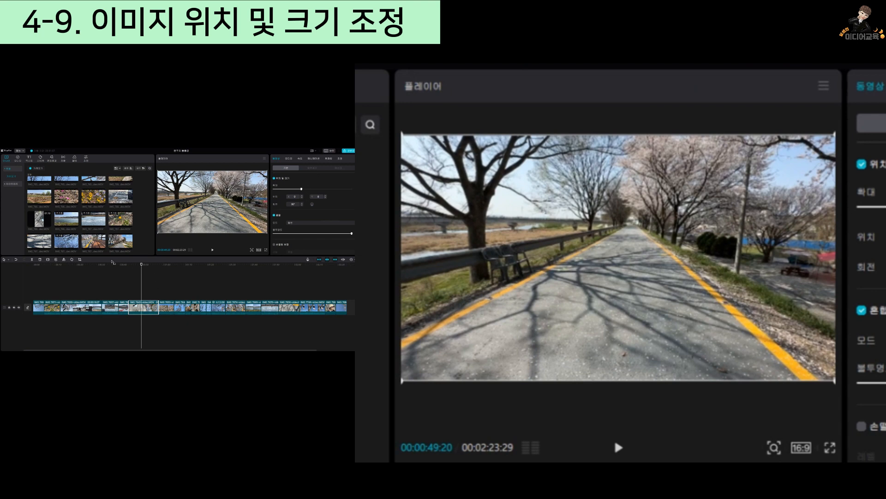
pyautogui.click(123, 265)
pyautogui.click(212, 250)
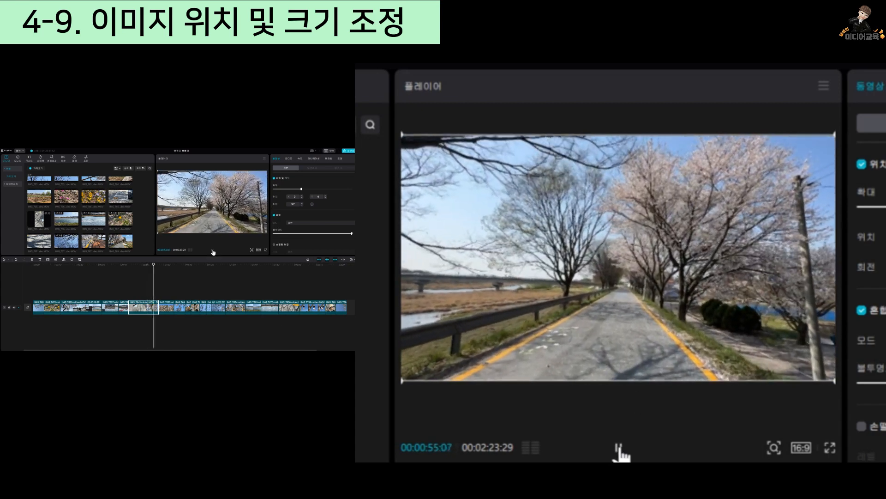
pyautogui.click(618, 447)
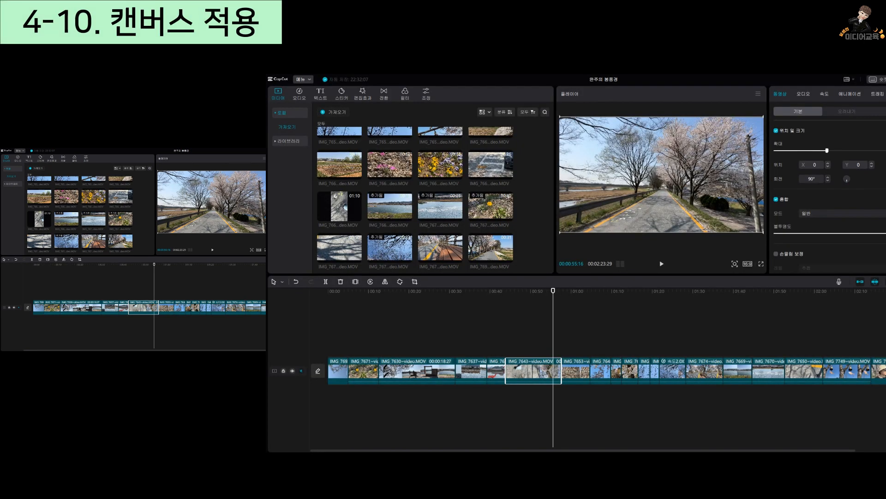
# Select the tilted blossom clip at the start of the timeline and enable its canvas (캔버스) background
pyautogui.click(334, 291)
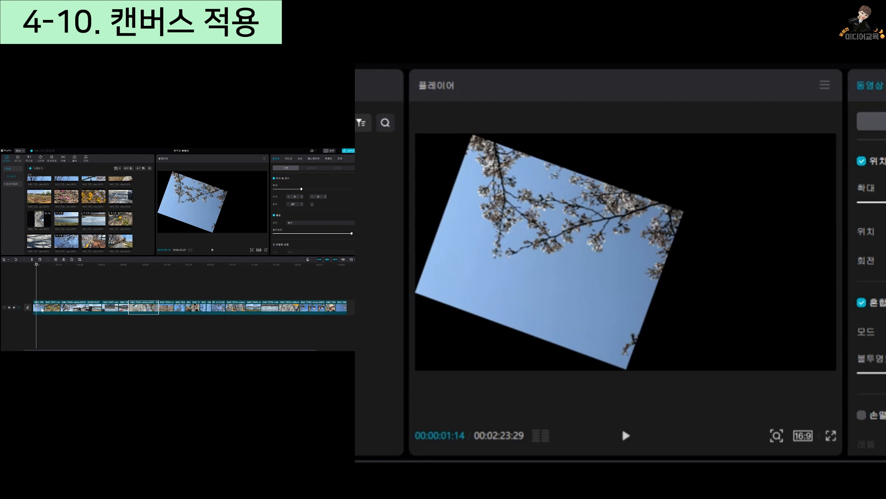
pyautogui.click(42, 309)
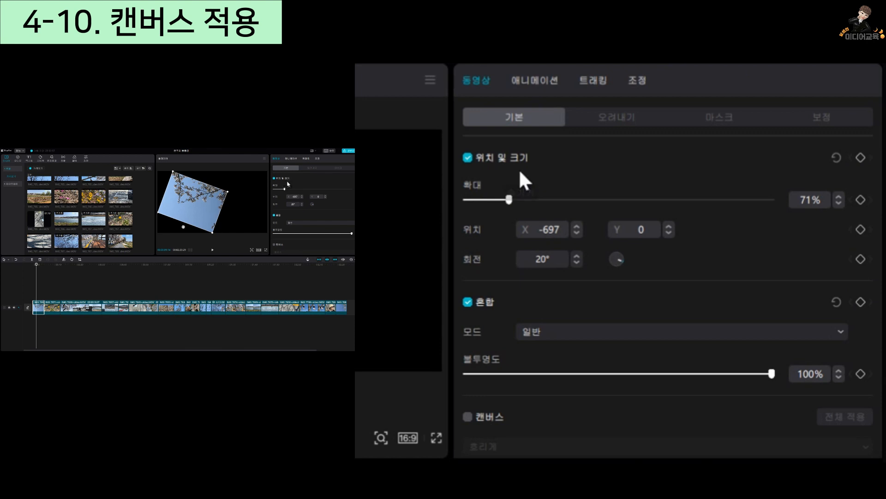
pyautogui.scroll(-3, 521, 172)
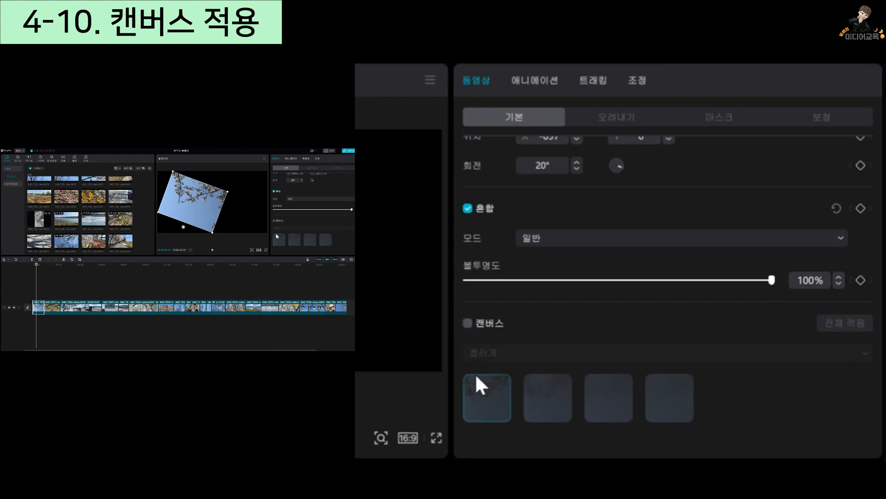
pyautogui.click(467, 323)
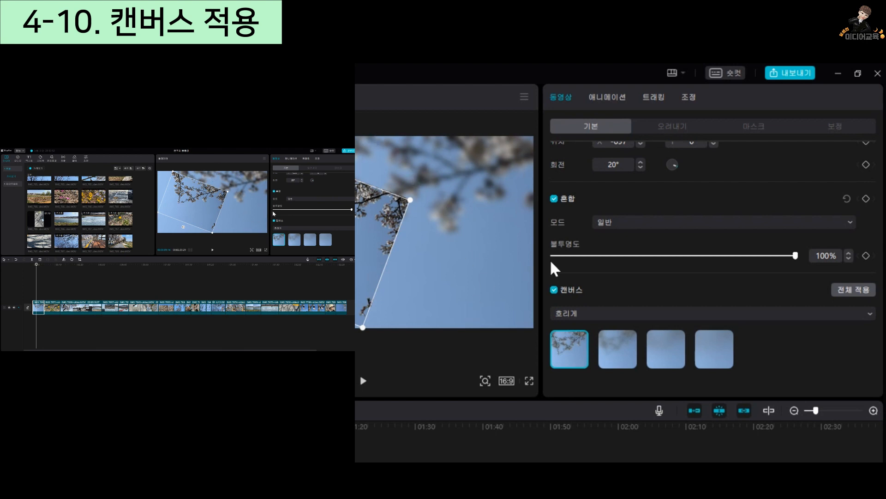
# Try setting the blossom clip's canvas to none (없음) and back to blur (흐리게) at the lightest level
pyautogui.click(572, 317)
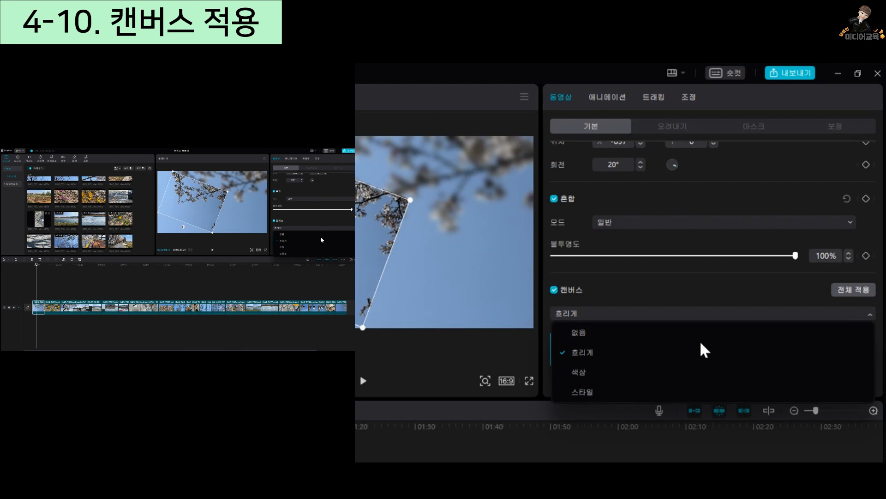
pyautogui.click(590, 335)
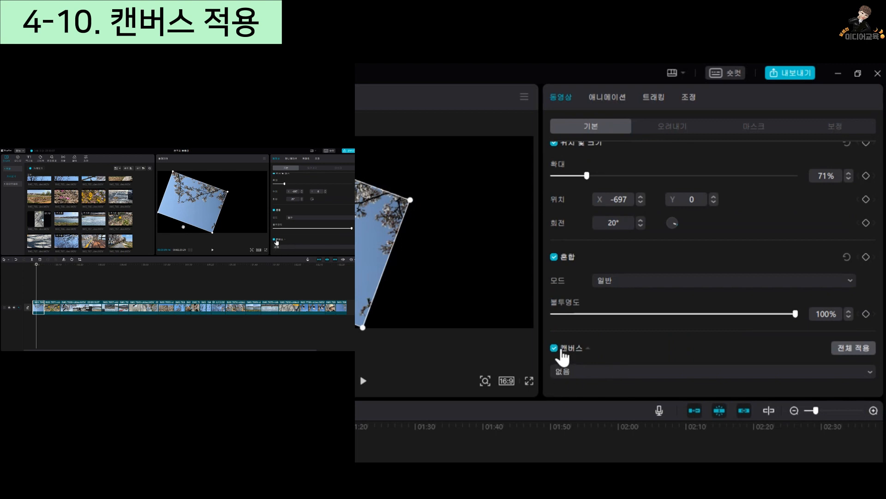
pyautogui.click(872, 372)
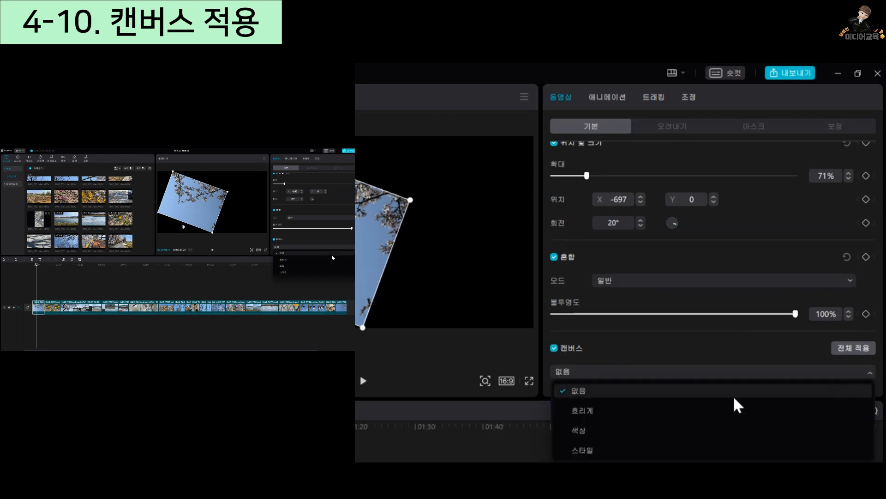
pyautogui.click(601, 415)
pyautogui.scroll(-2, 609, 393)
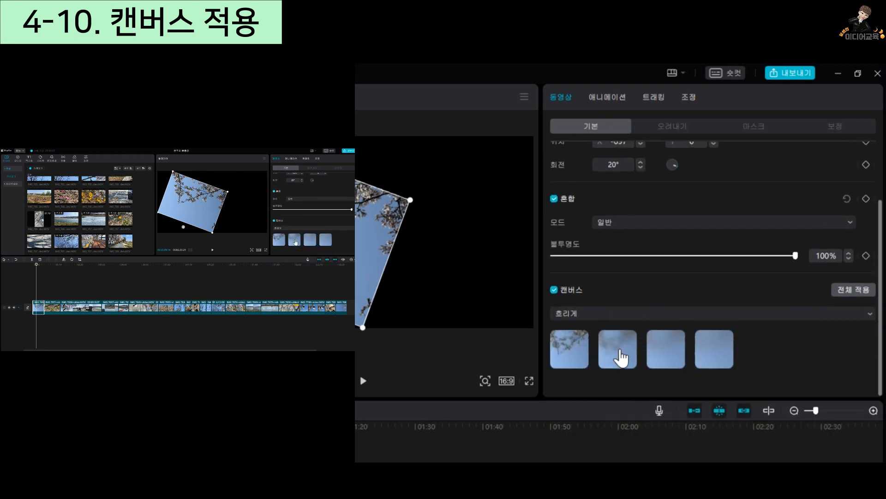
pyautogui.click(578, 363)
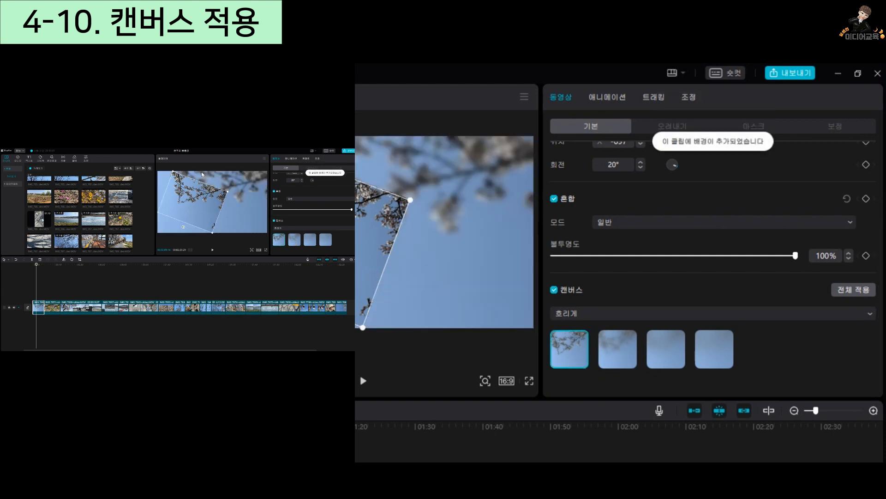
# Try the stronger blur levels on the blossom clip's canvas and return to the lightest one
pyautogui.click(614, 350)
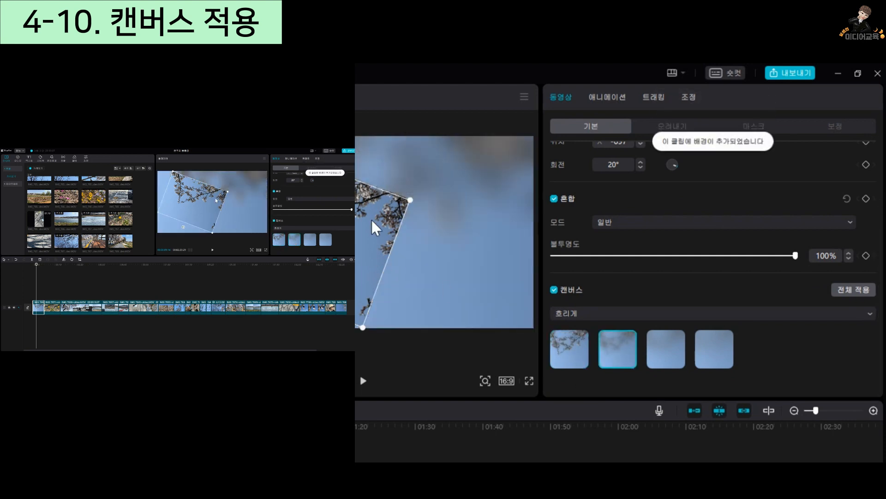
pyautogui.click(679, 359)
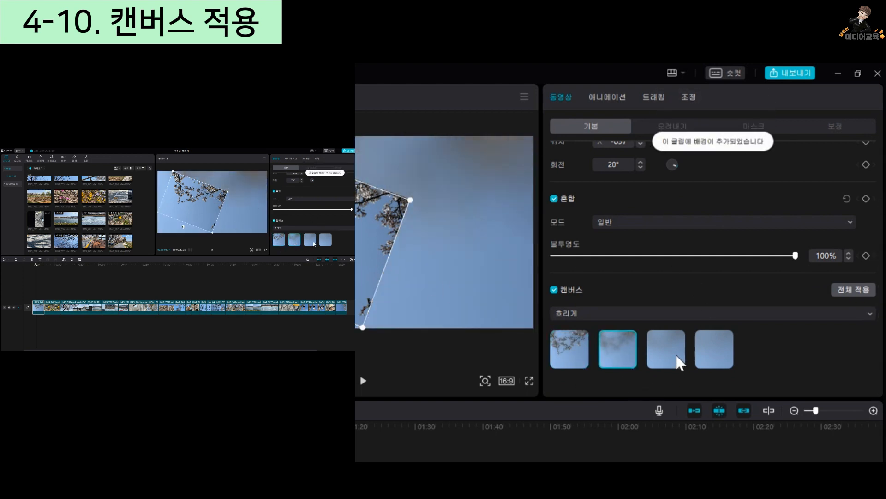
pyautogui.click(727, 358)
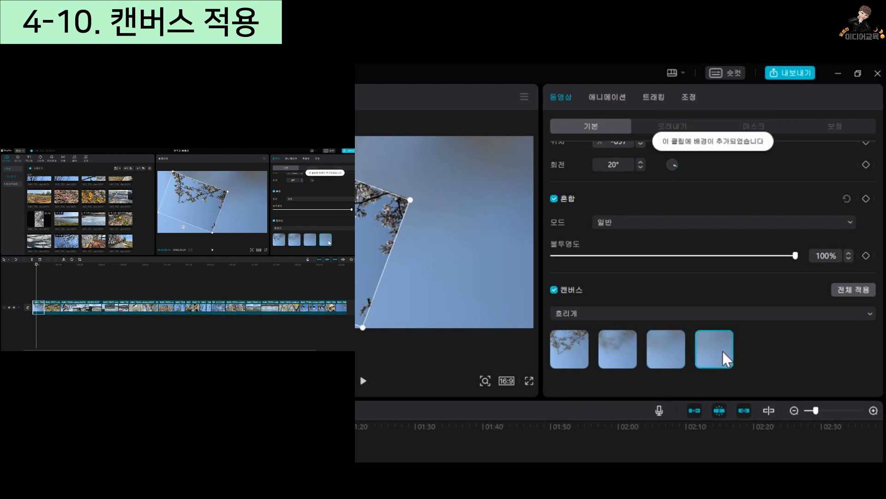
pyautogui.click(665, 361)
pyautogui.click(619, 361)
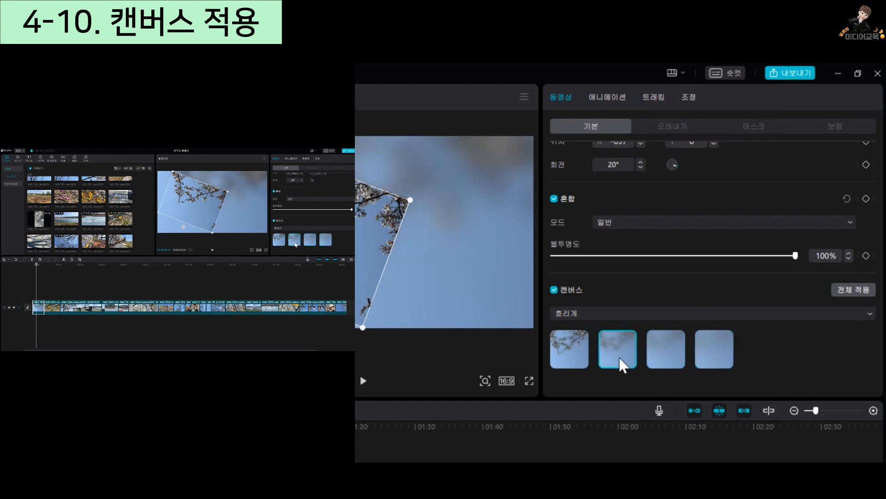
pyautogui.click(564, 359)
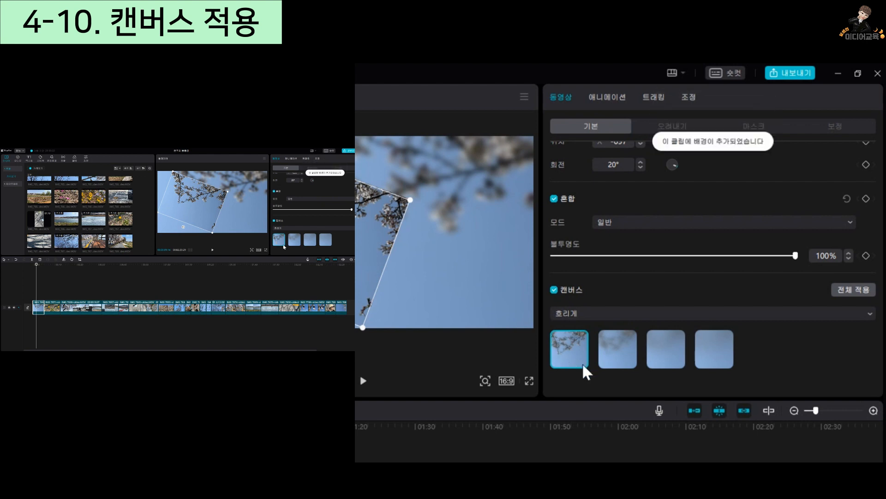
# Try a solid color (색상) canvas behind the blossom clip, first in light blue and finally in coral red
pyautogui.click(607, 317)
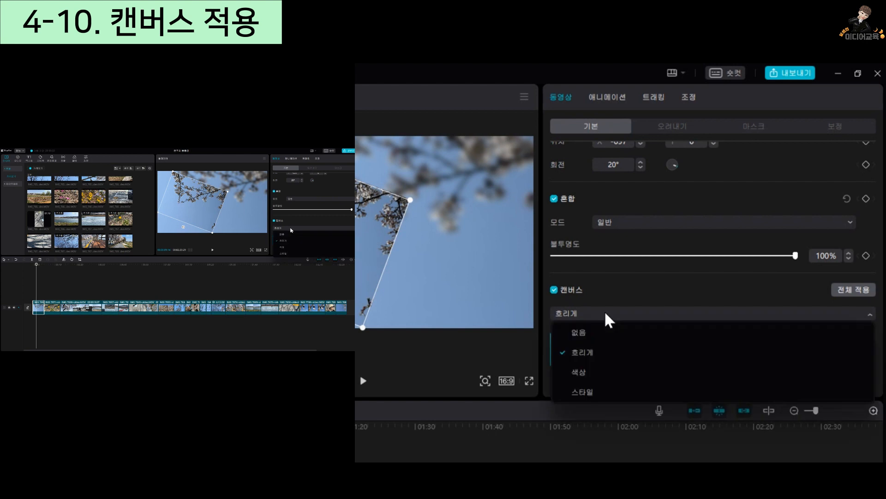
pyautogui.click(581, 372)
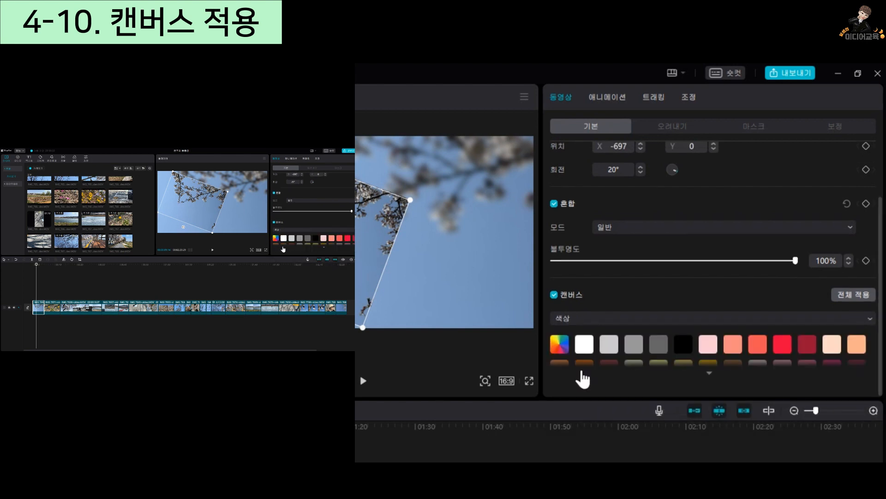
pyautogui.scroll(-4, 691, 356)
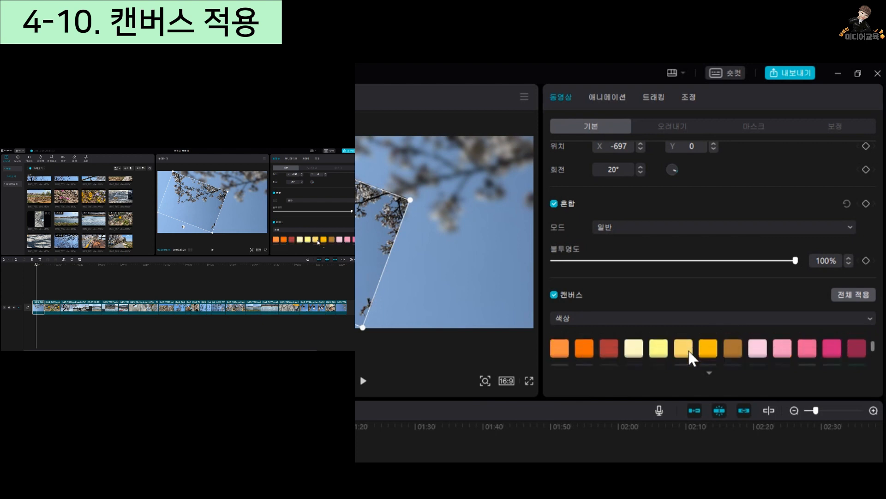
pyautogui.click(708, 352)
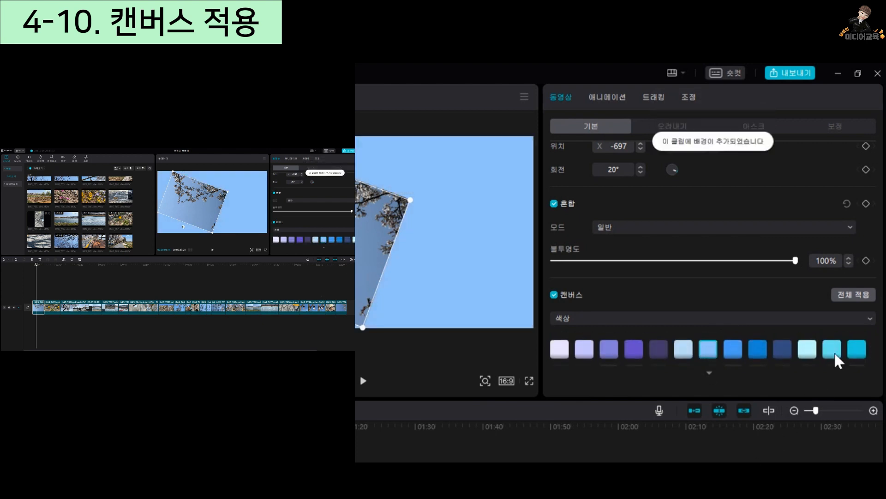
pyautogui.scroll(4, 641, 360)
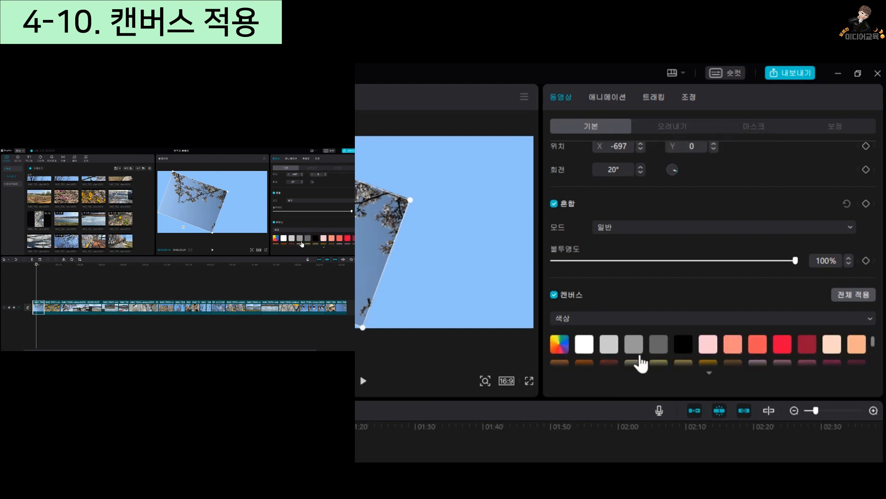
pyautogui.click(759, 350)
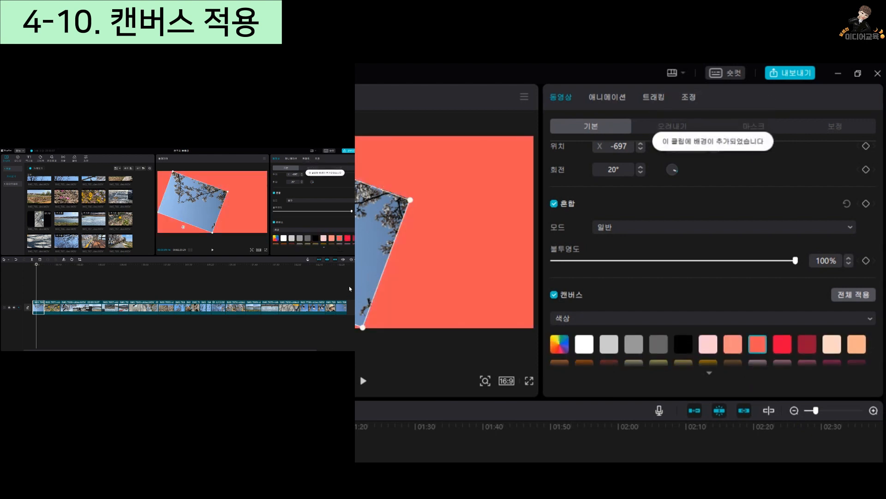
# Try style (스타일) canvases on the blossom clip: the pale glitter, the ochre-and-beige blocks and the dark blue floral pattern
pyautogui.click(561, 323)
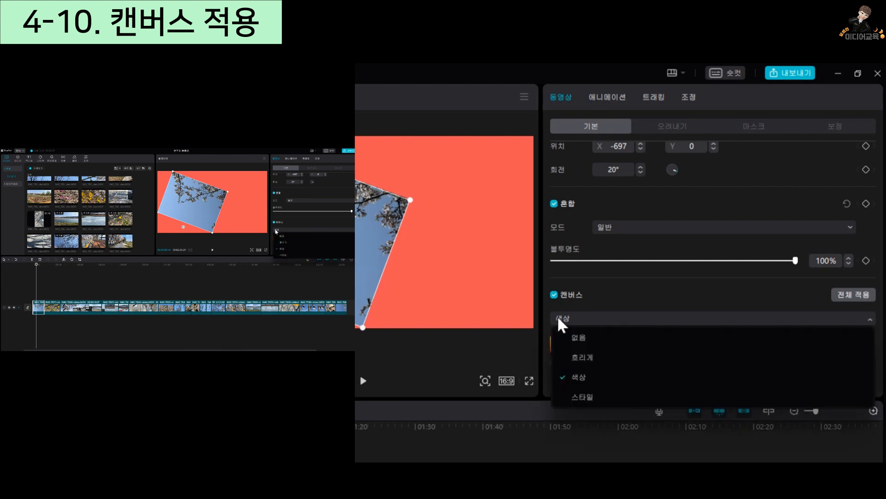
pyautogui.click(589, 398)
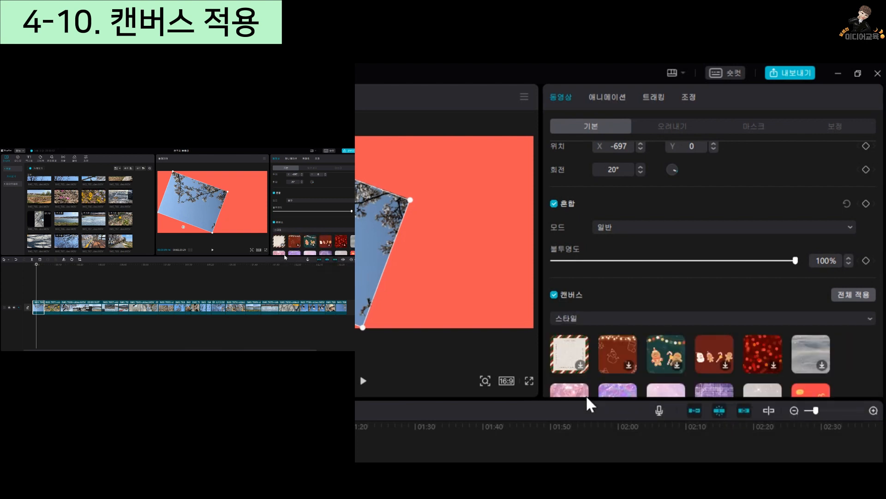
pyautogui.scroll(-1, 760, 351)
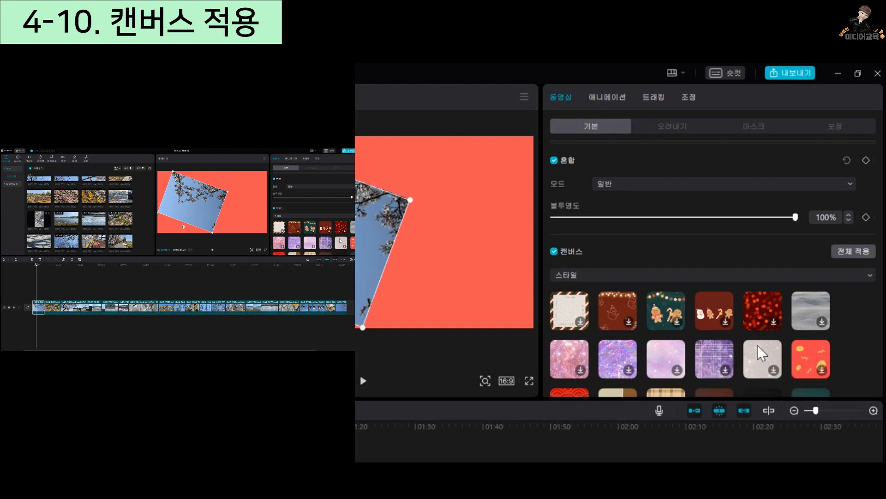
pyautogui.click(773, 372)
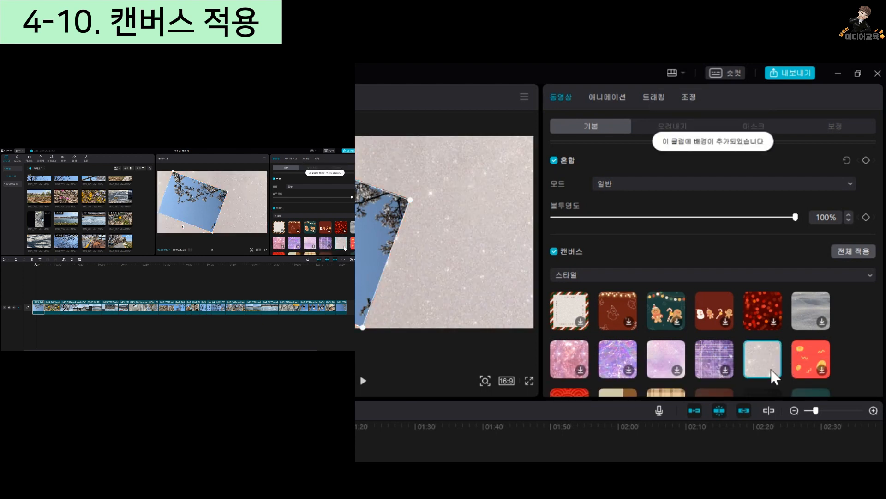
pyautogui.scroll(-4, 774, 373)
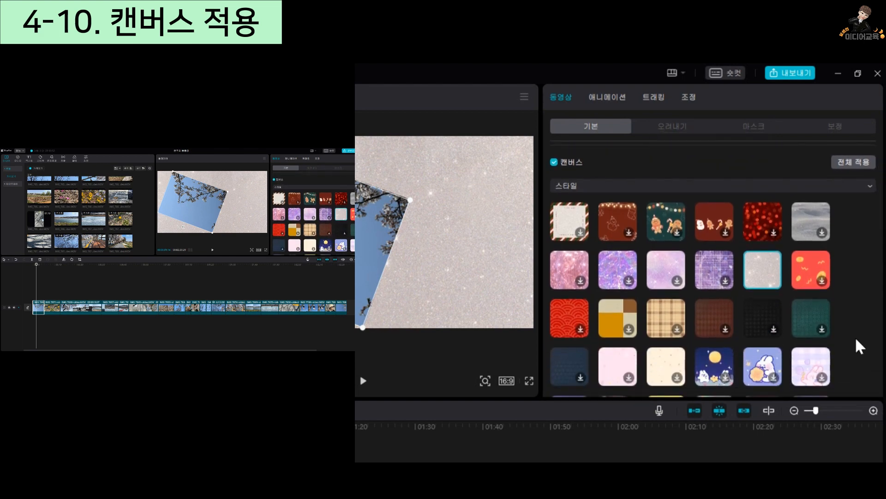
pyautogui.click(627, 334)
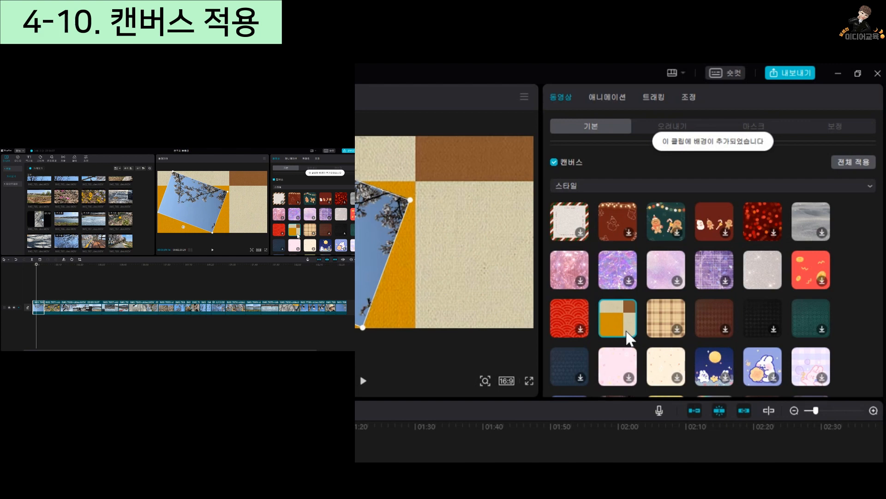
pyautogui.scroll(-4, 628, 334)
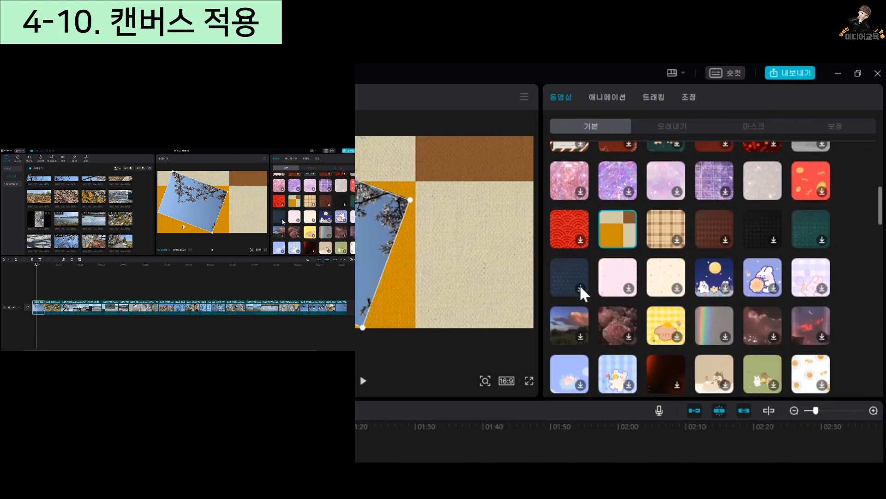
pyautogui.click(581, 289)
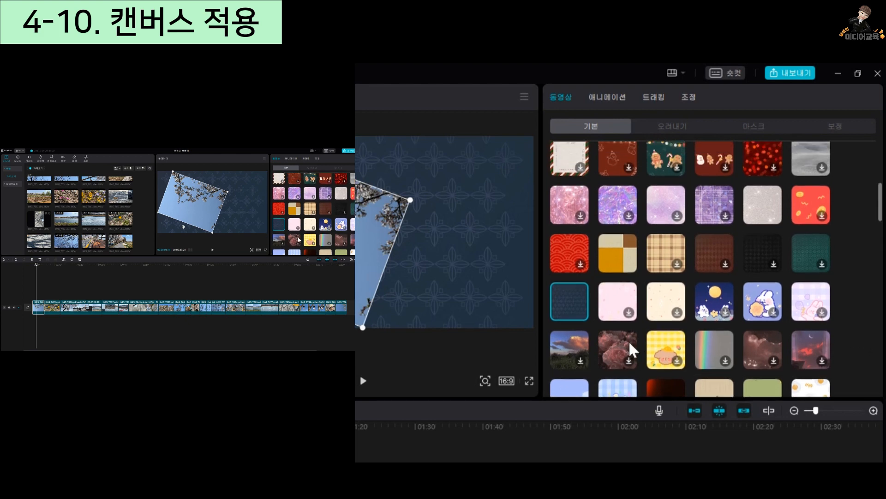
# Switch the blossom clip's canvas from style to blur (흐리게) and apply the lightest blur level
pyautogui.scroll(10, 663, 340)
pyautogui.scroll(-2, 664, 341)
pyautogui.scroll(-3, 665, 340)
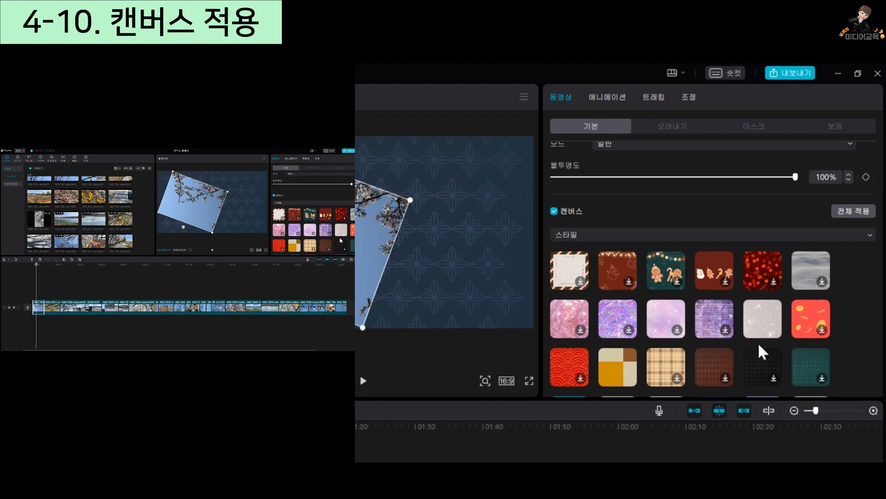
pyautogui.click(602, 238)
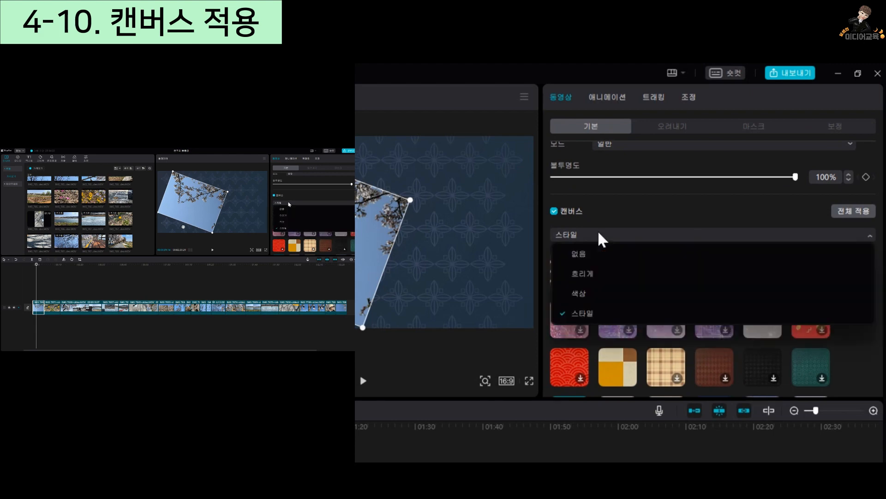
pyautogui.click(595, 280)
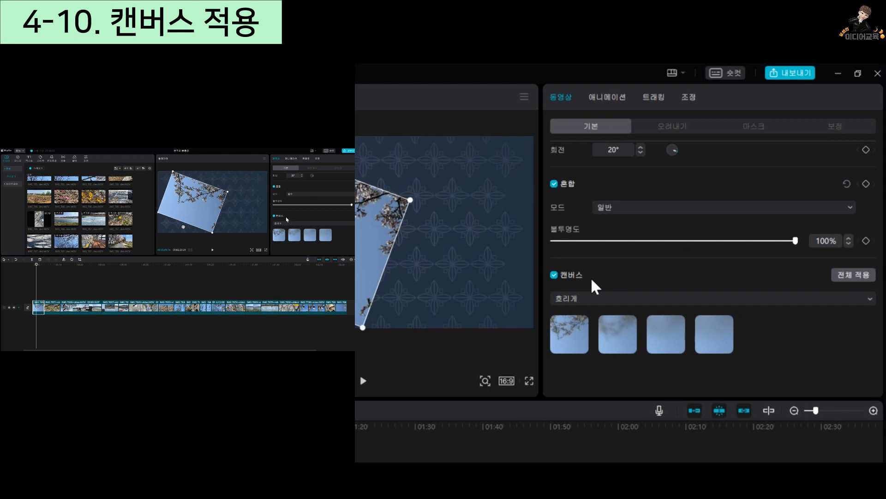
pyautogui.click(582, 334)
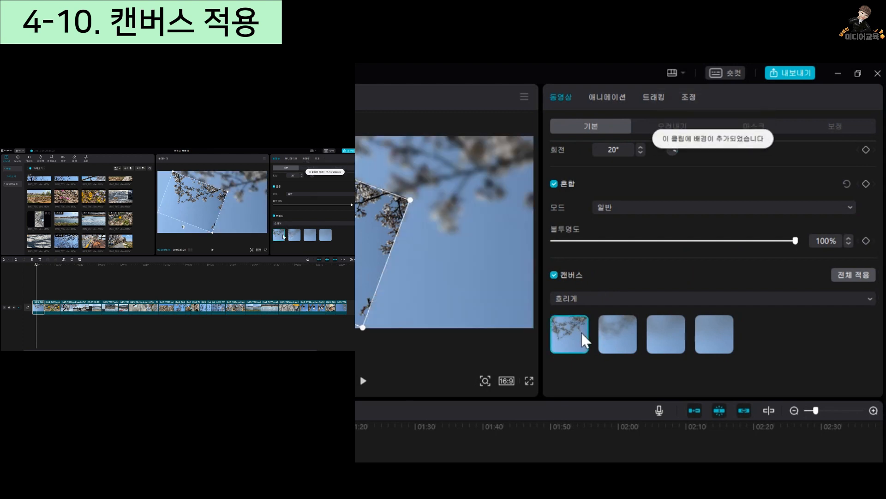